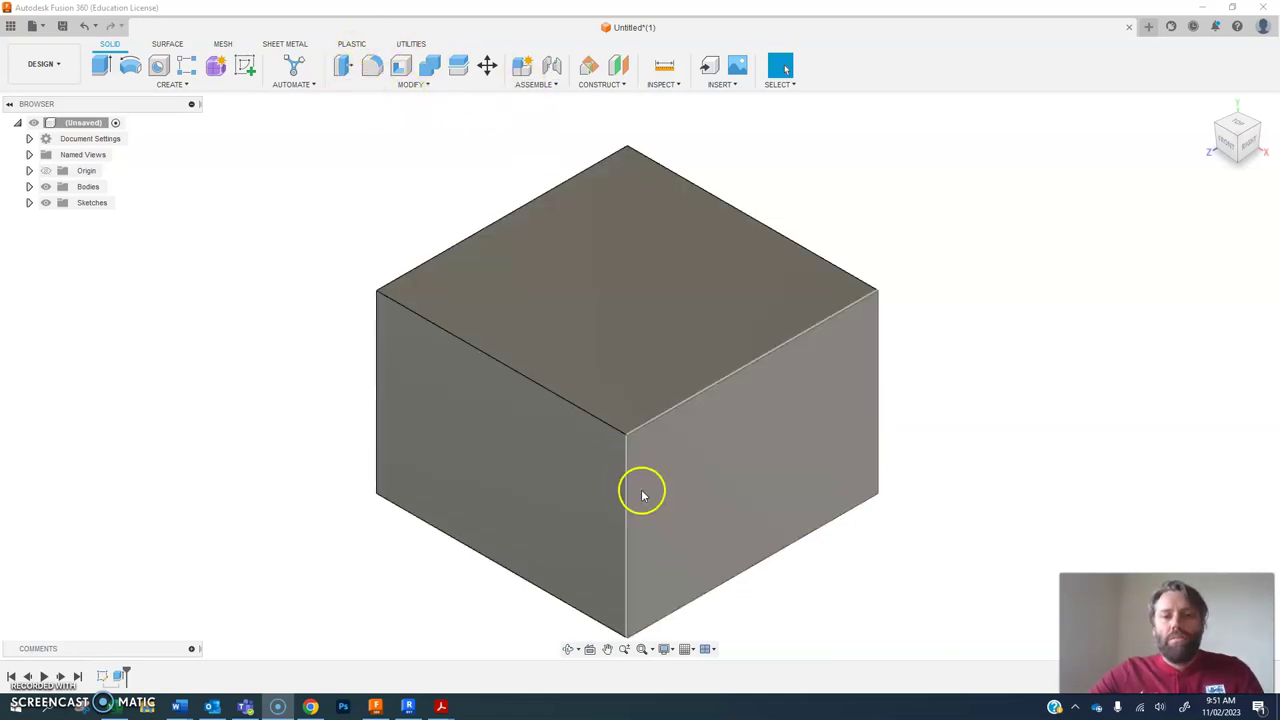
Bring up the Modify features list for the cube, closing and reopening it.
left_click(409, 86)
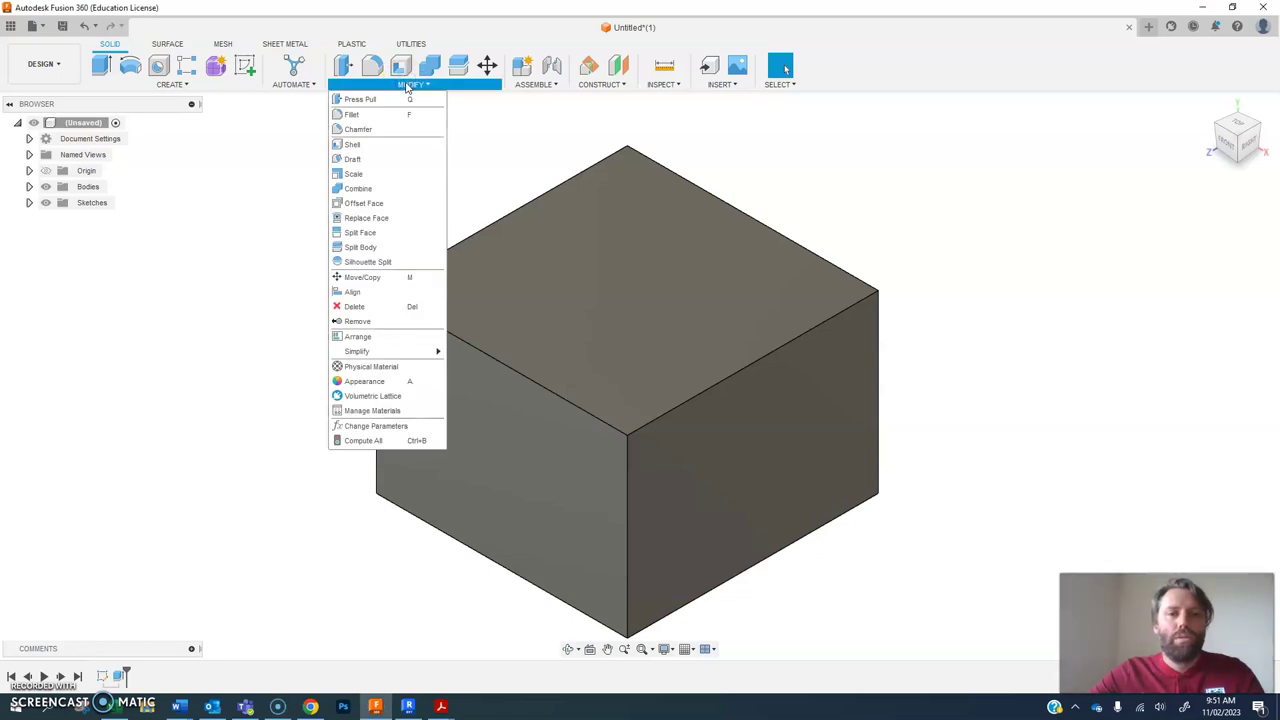
left_click(914, 217)
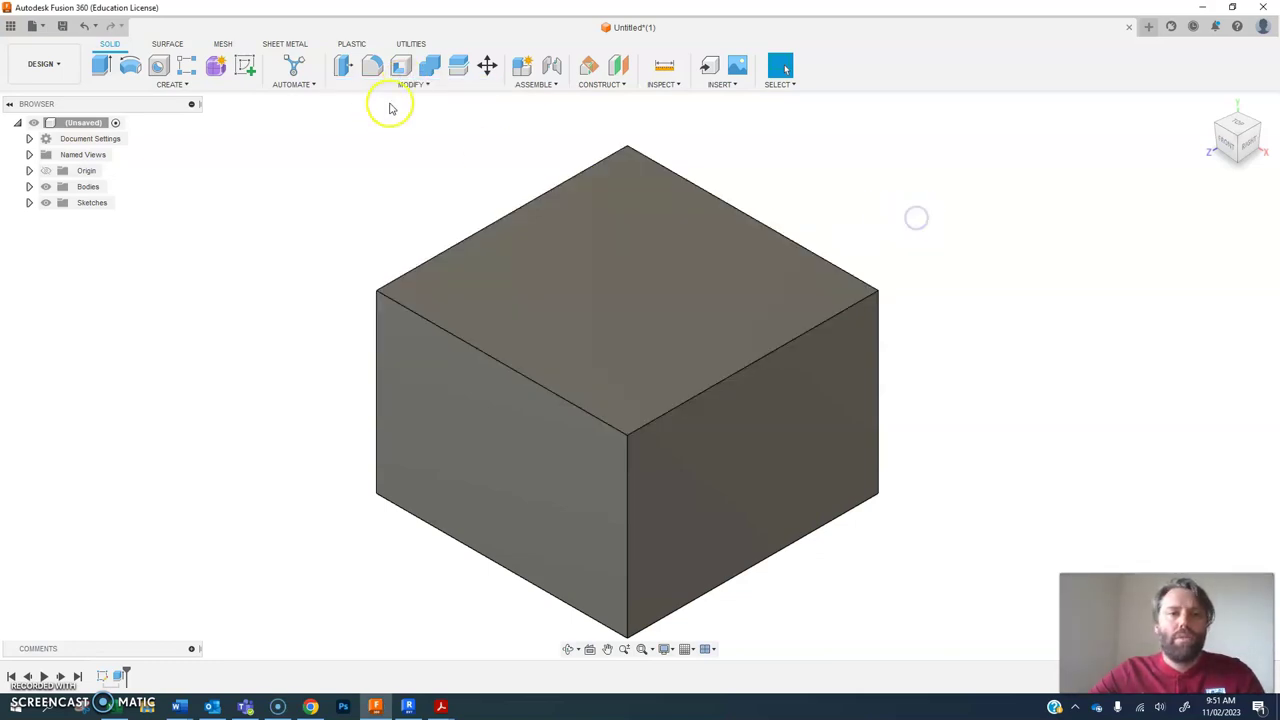
left_click(415, 86)
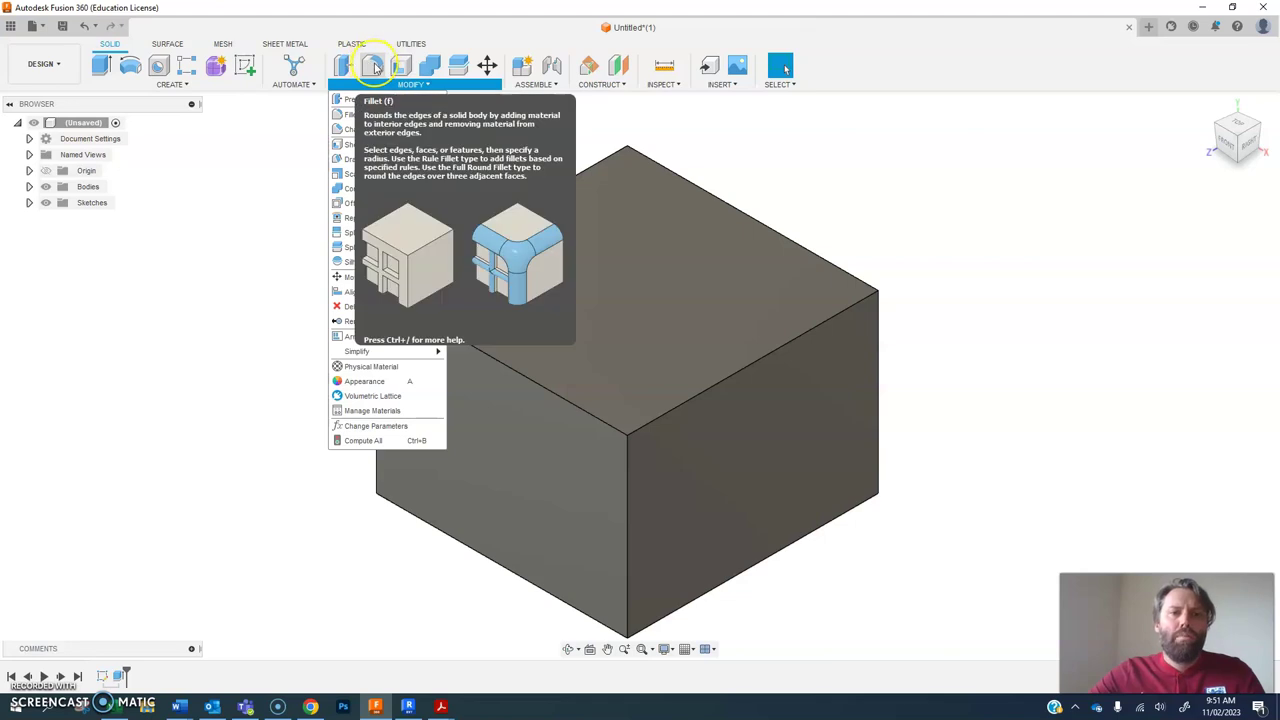
Fillet the left, front, right and hidden back vertical edges at 15 mm.
left_click(374, 66)
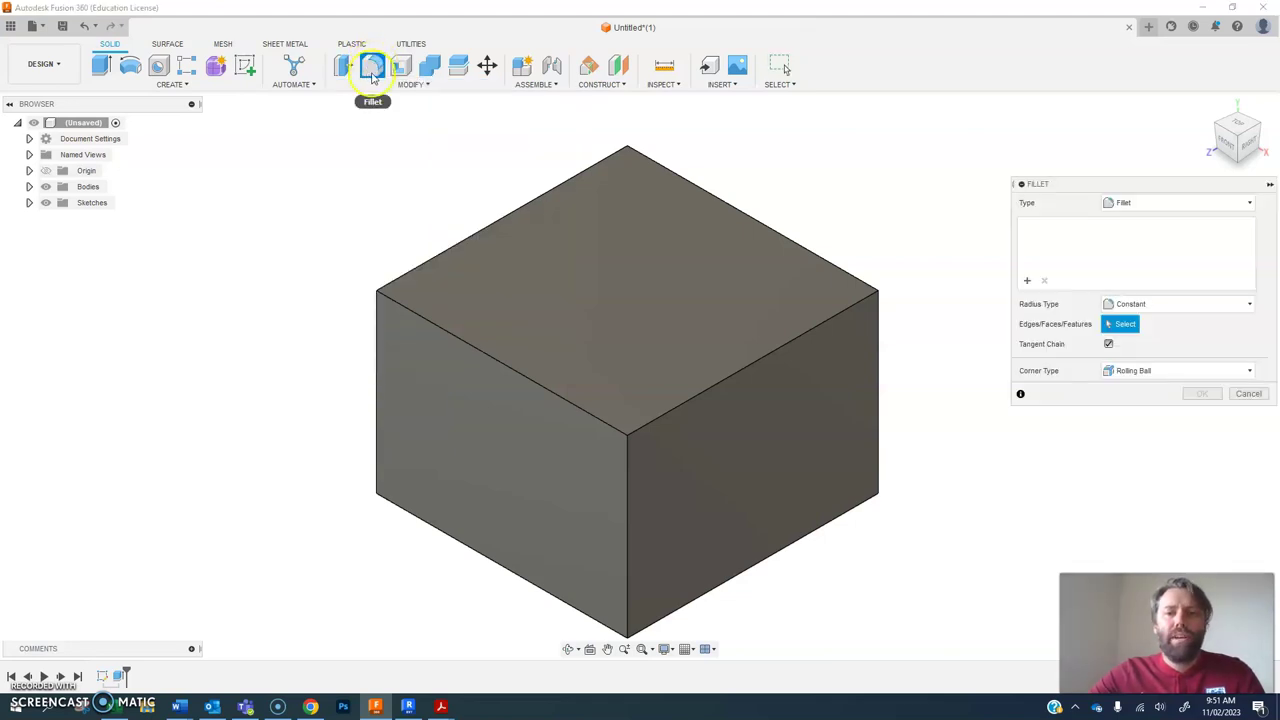
left_click(377, 380)
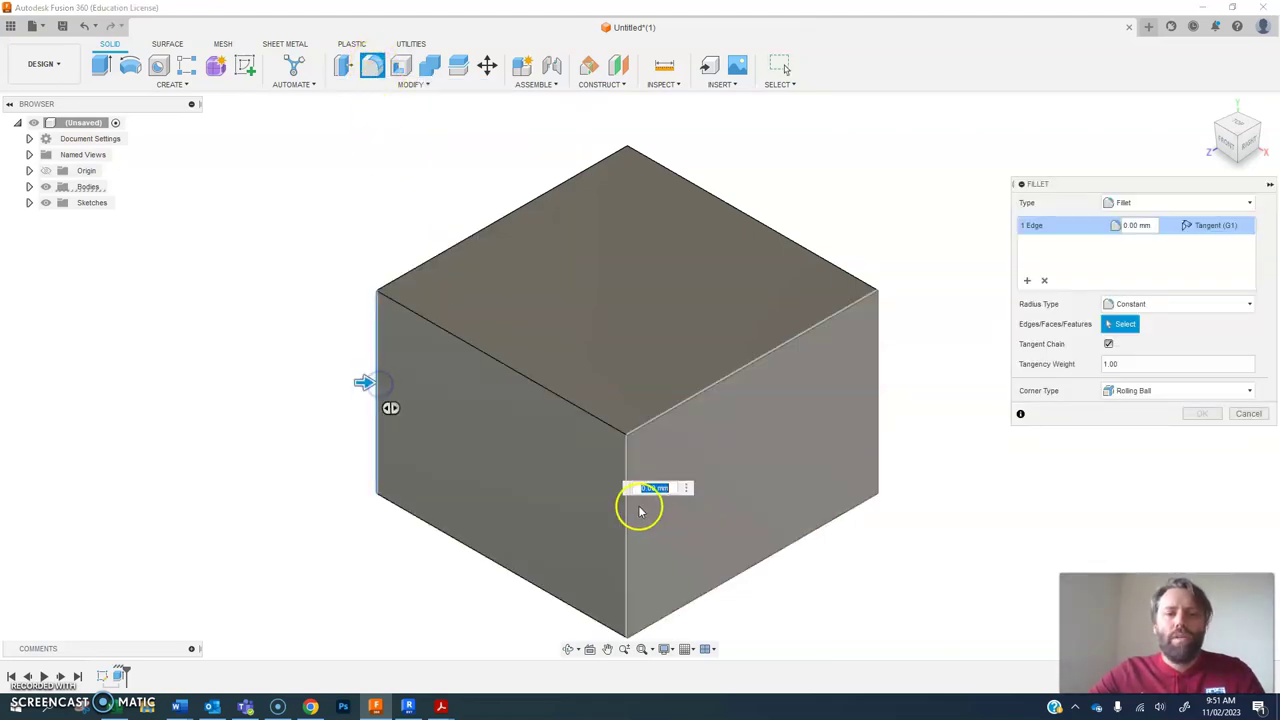
left_click(626, 549)
left_click(877, 388)
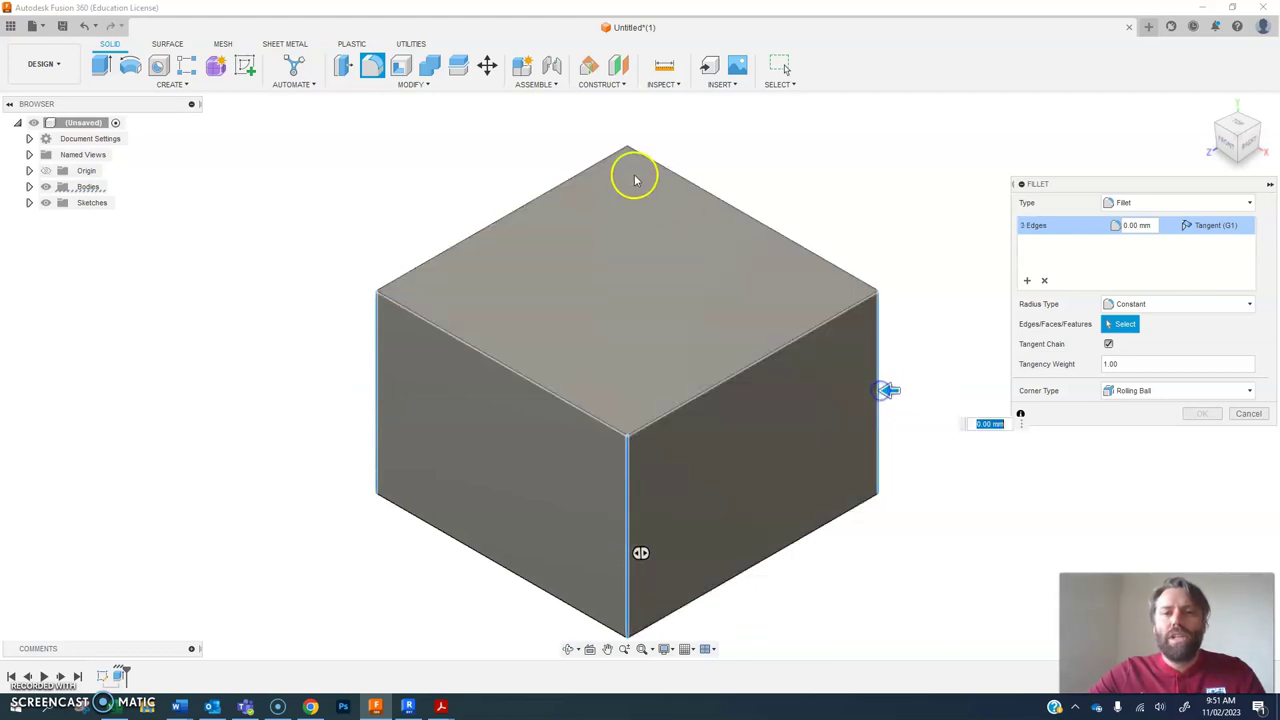
left_click(628, 156)
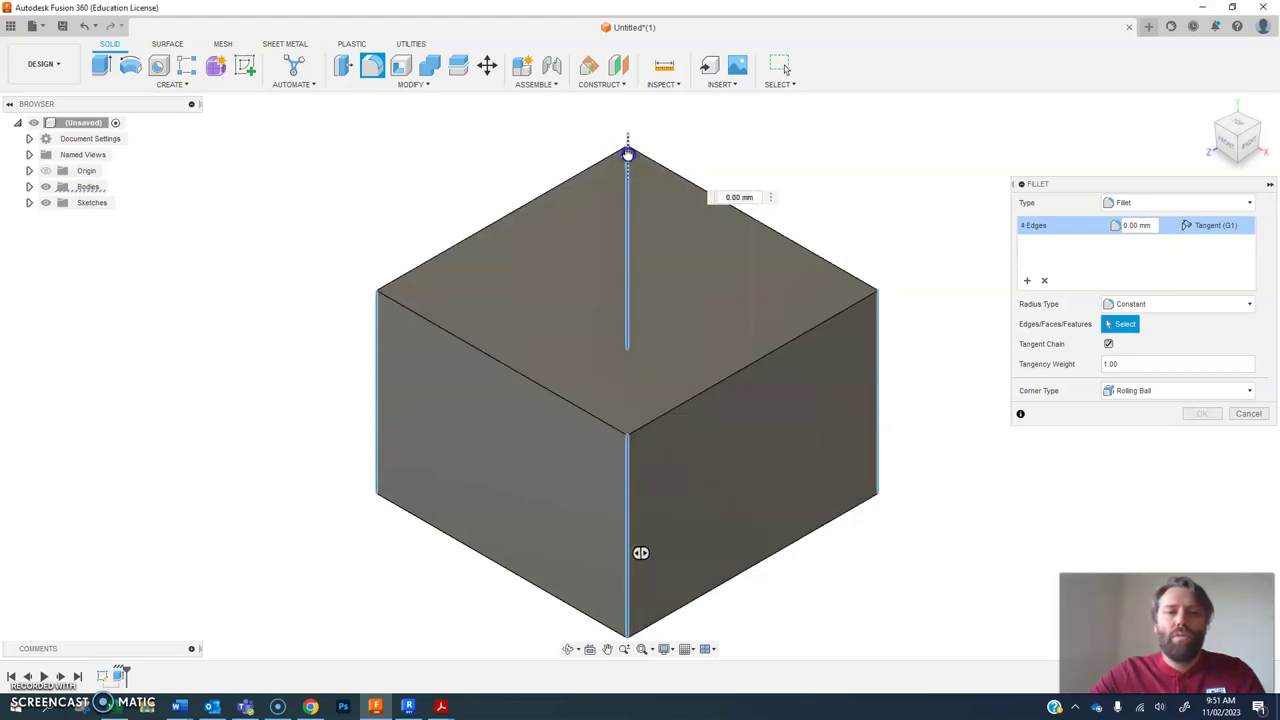
left_click_drag(628, 155, 628, 168)
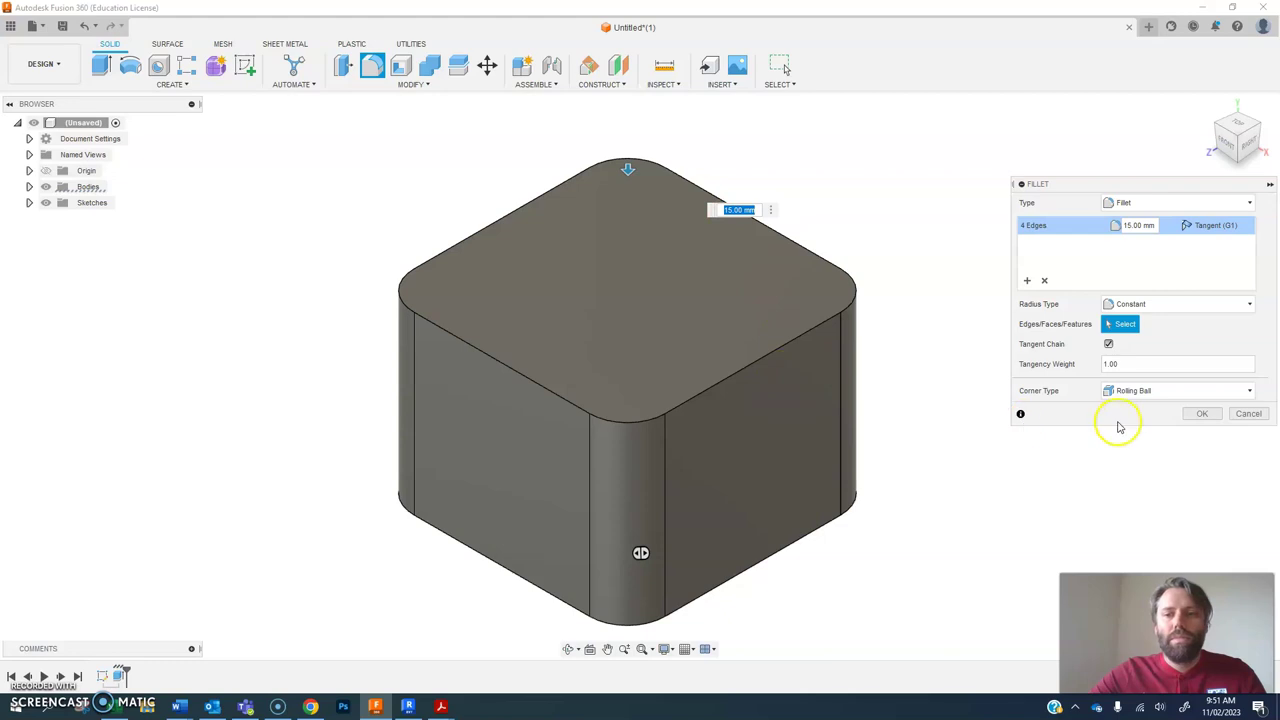
left_click(1192, 418)
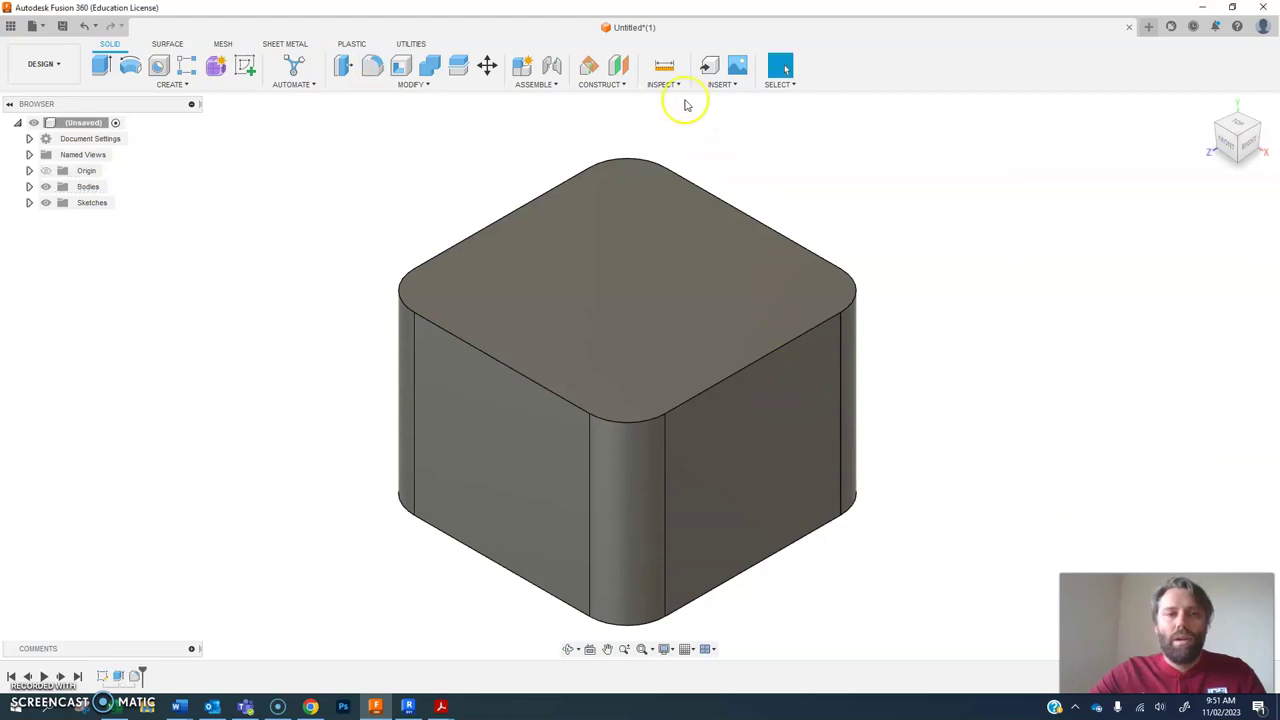
Fillet the box's bottom edge loop at 15 mm, checking the rounded underside.
left_click(372, 66)
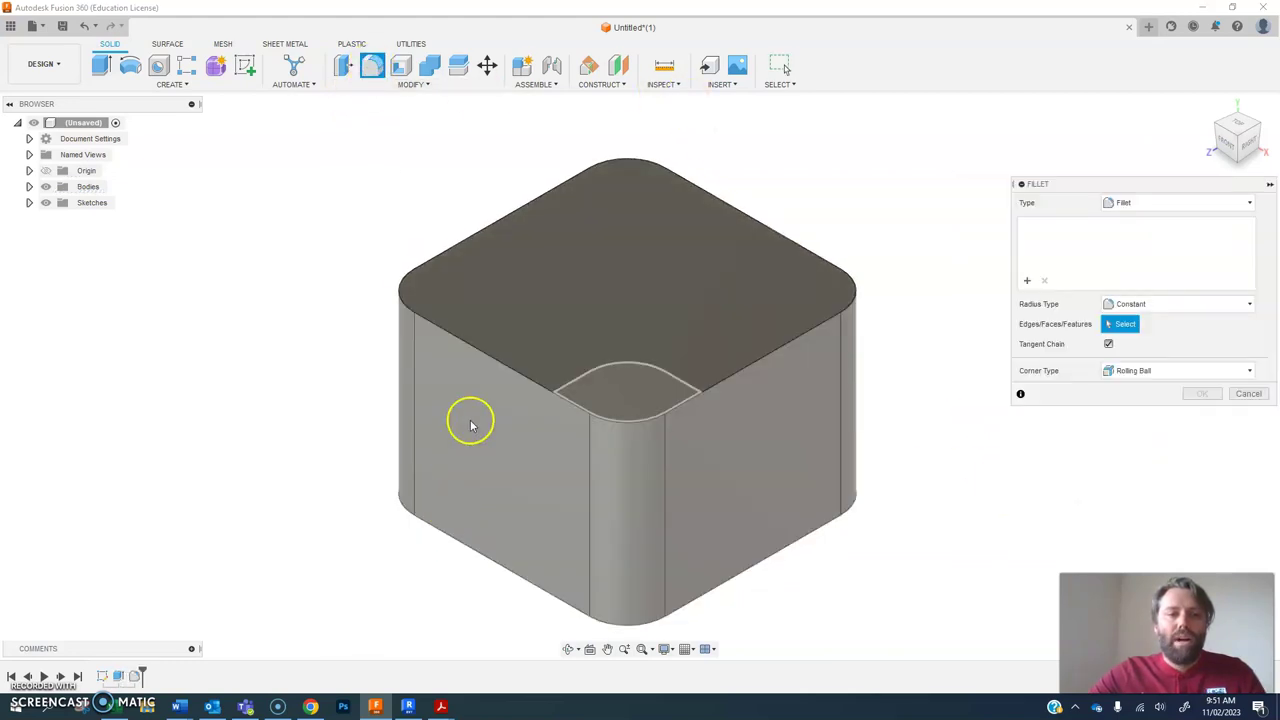
left_click(426, 522)
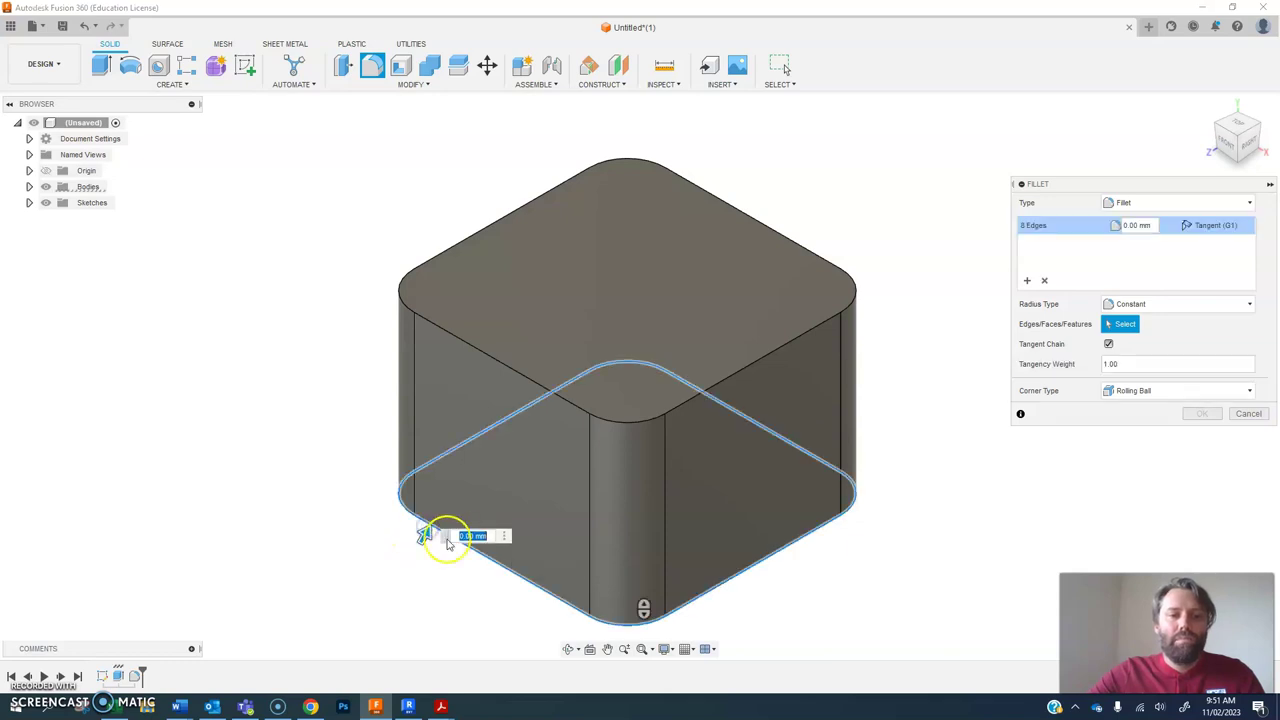
left_click_drag(426, 534, 444, 523)
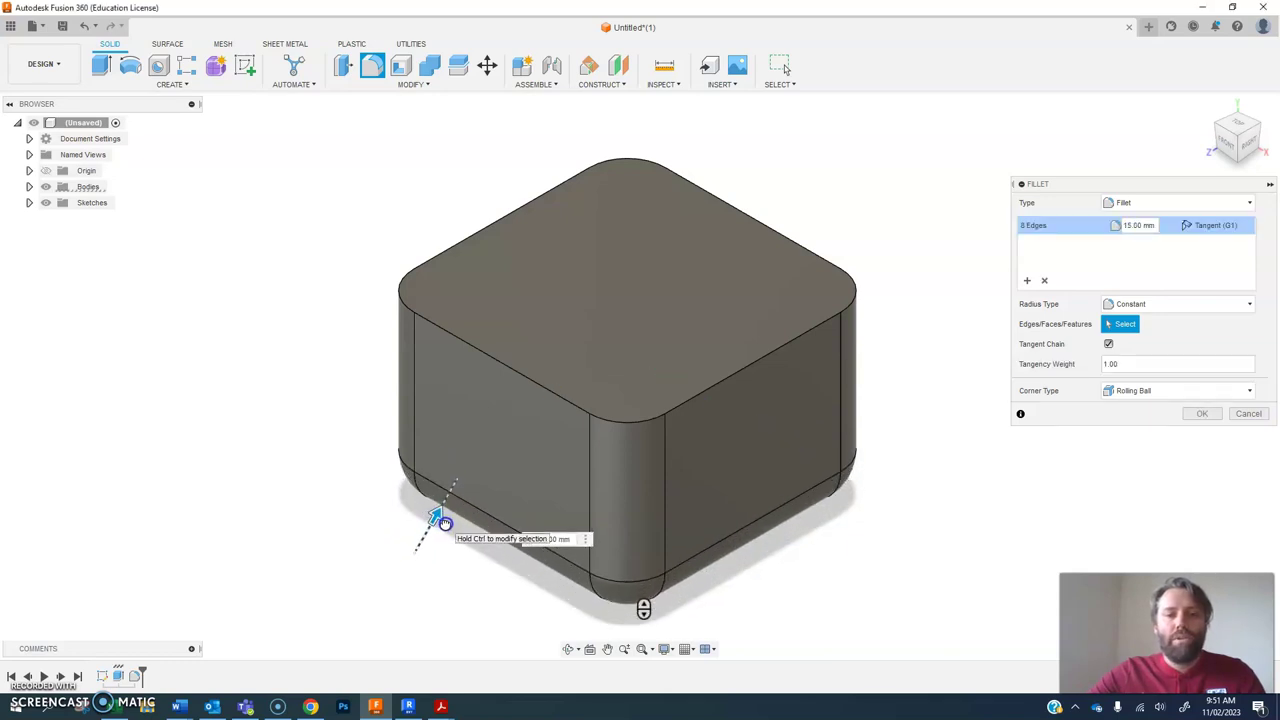
mouse_move(434, 514)
middle_mouse_down("shift")
mouse_move(400, 403)
mouse_move(357, 399)
mouse_move(400, 377)
mouse_move(489, 397)
mouse_move(531, 510)
middle_mouse_up("shift")
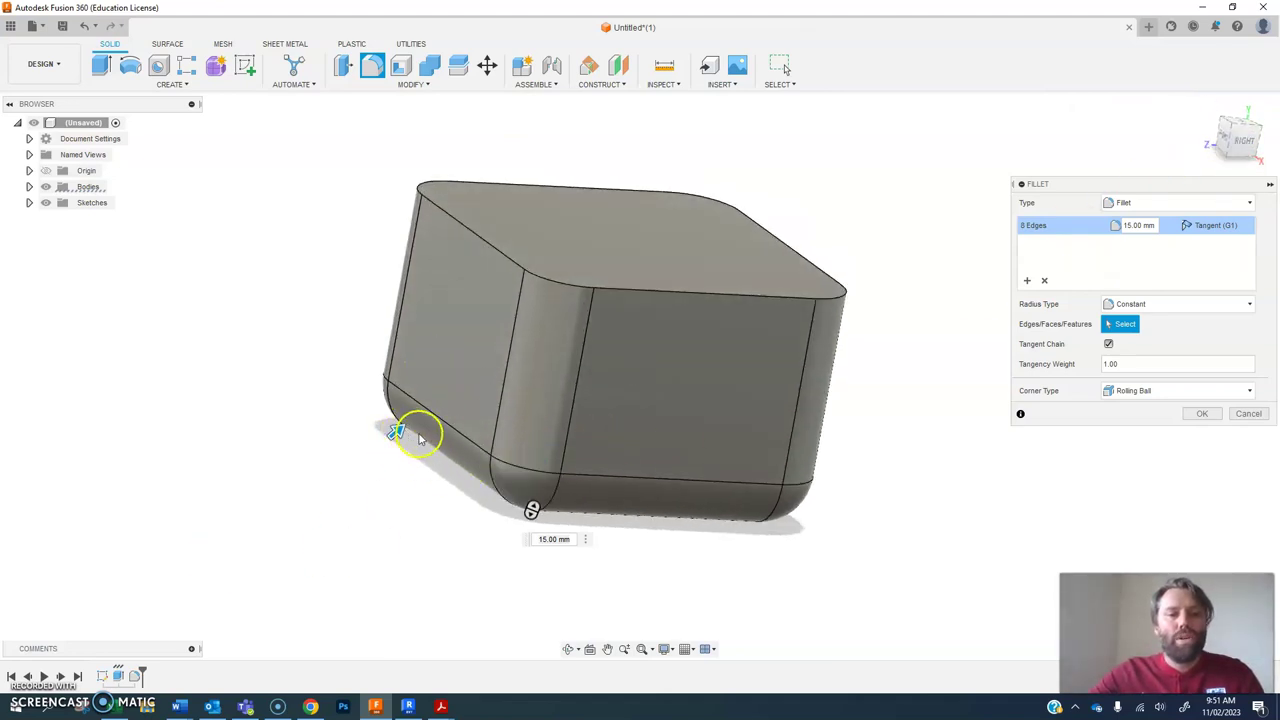
left_click(1193, 404)
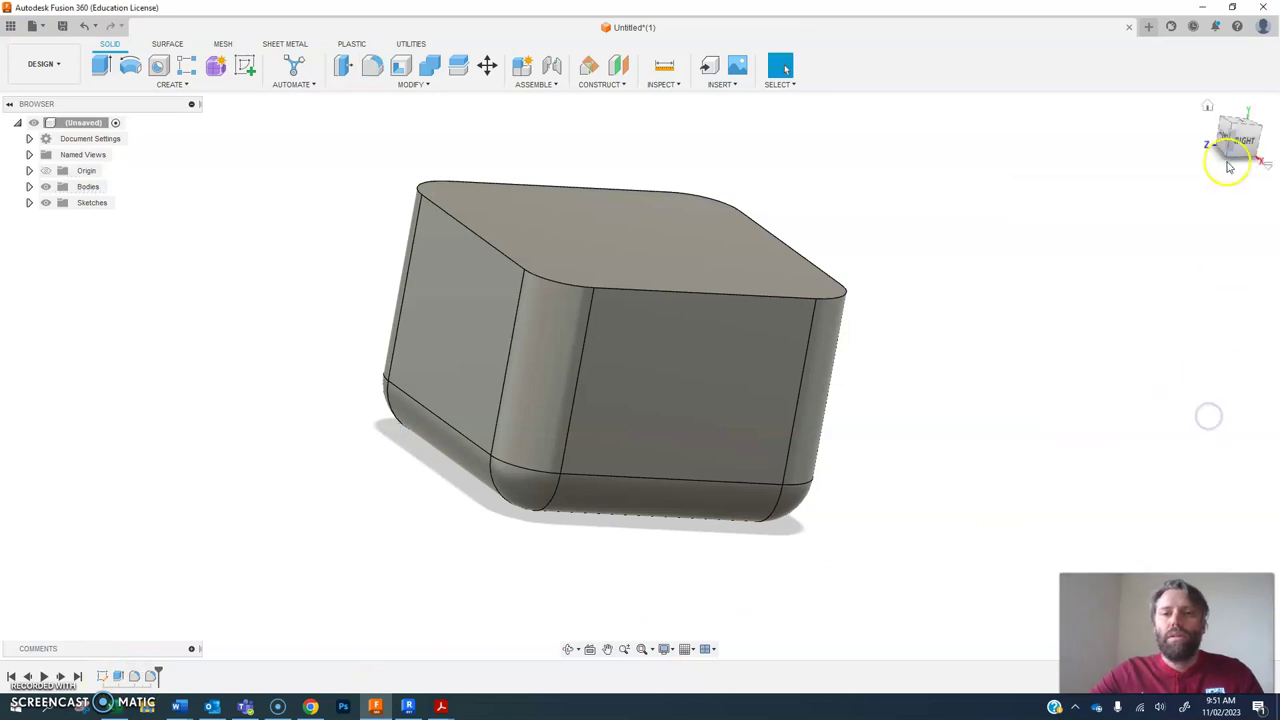
Return to the isometric view, zoom in, and start the Shell tool.
left_click_drag(1238, 136, 1256, 135)
left_click(1254, 130)
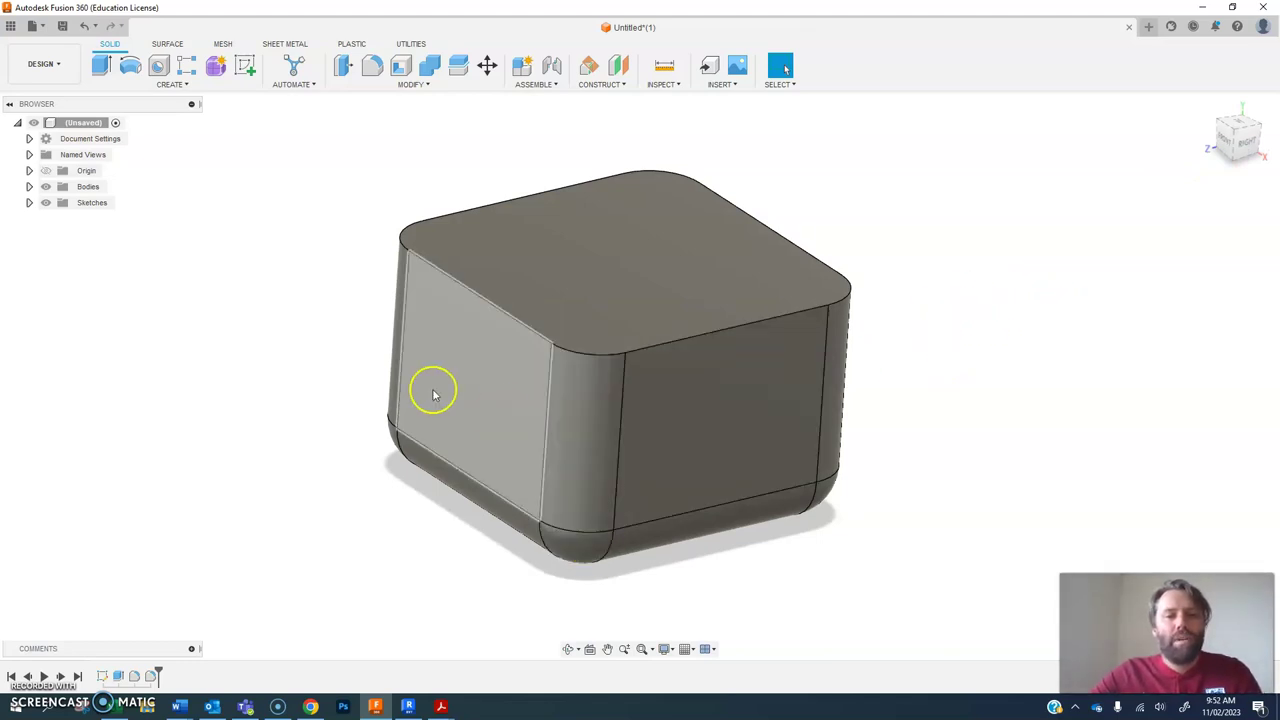
scroll(409, 451, "up", 1)
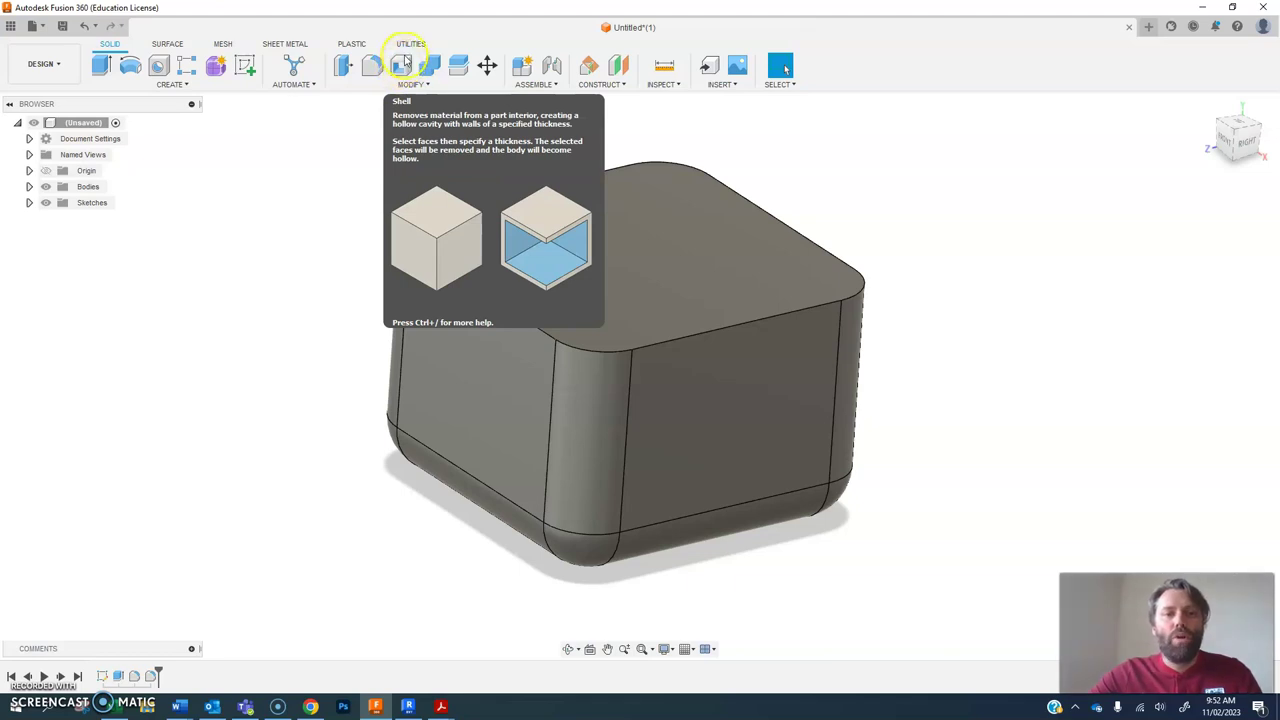
left_click(402, 70)
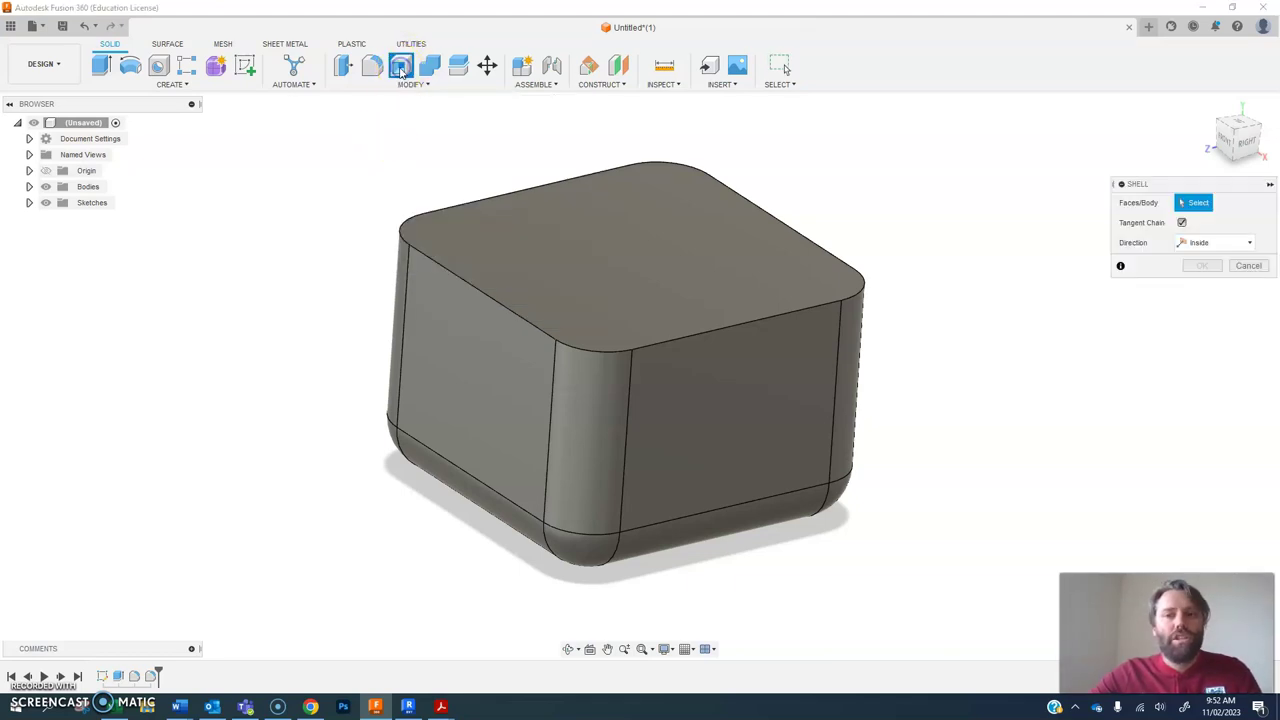
Shell the box 2 mm inward with the top face removed, inspecting the interior.
left_click(678, 230)
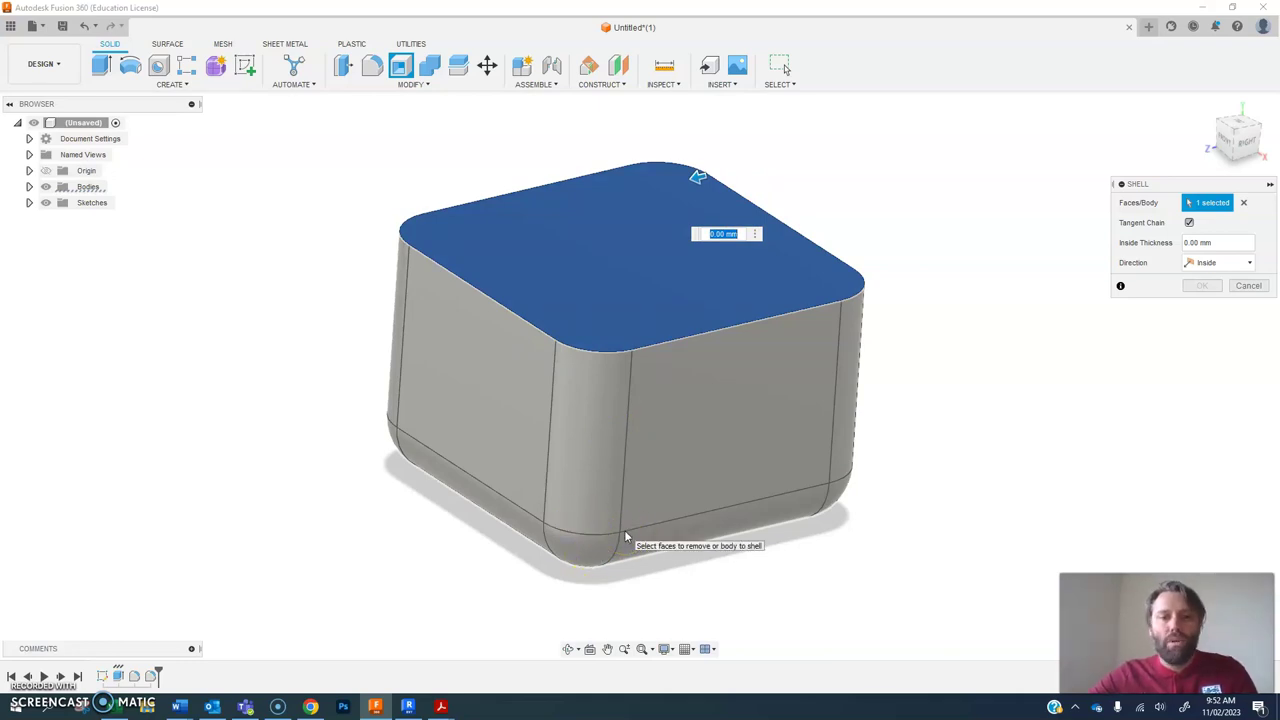
type("2")
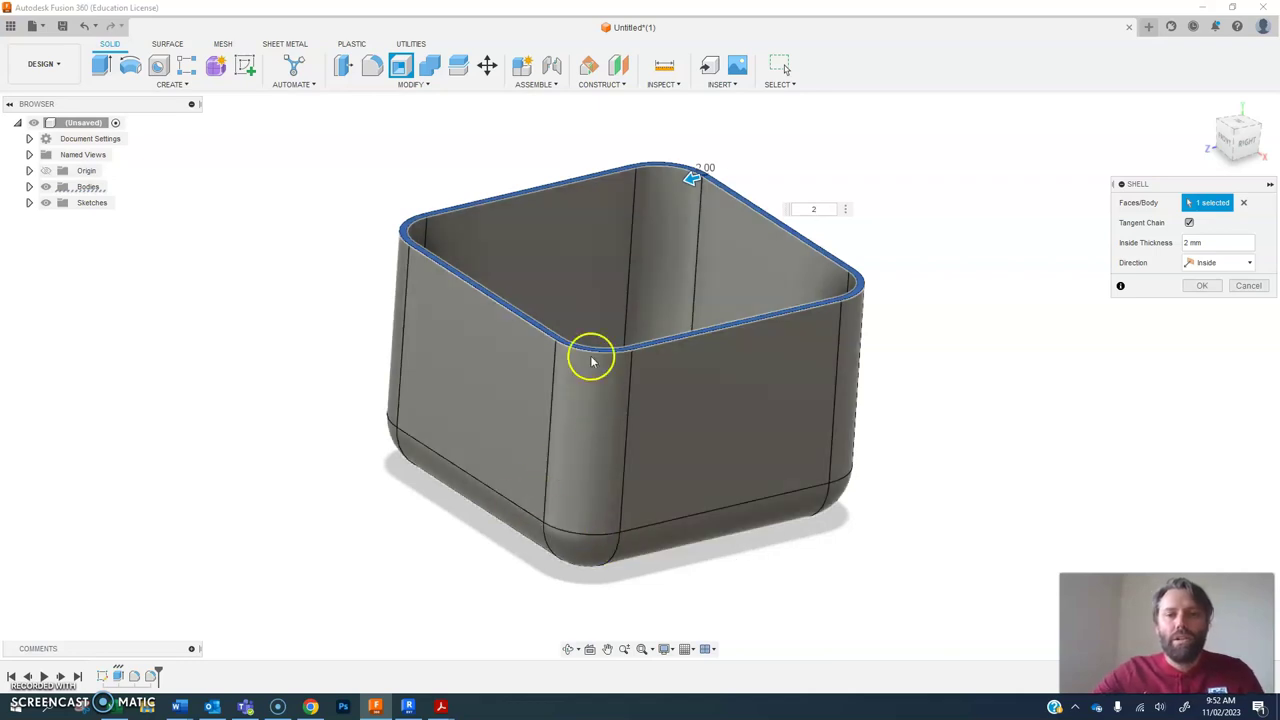
mouse_move(1236, 140)
left_mouse_down()
mouse_move(1232, 192)
mouse_move(1274, 118)
mouse_move(1245, 145)
mouse_move(1236, 138)
left_mouse_up()
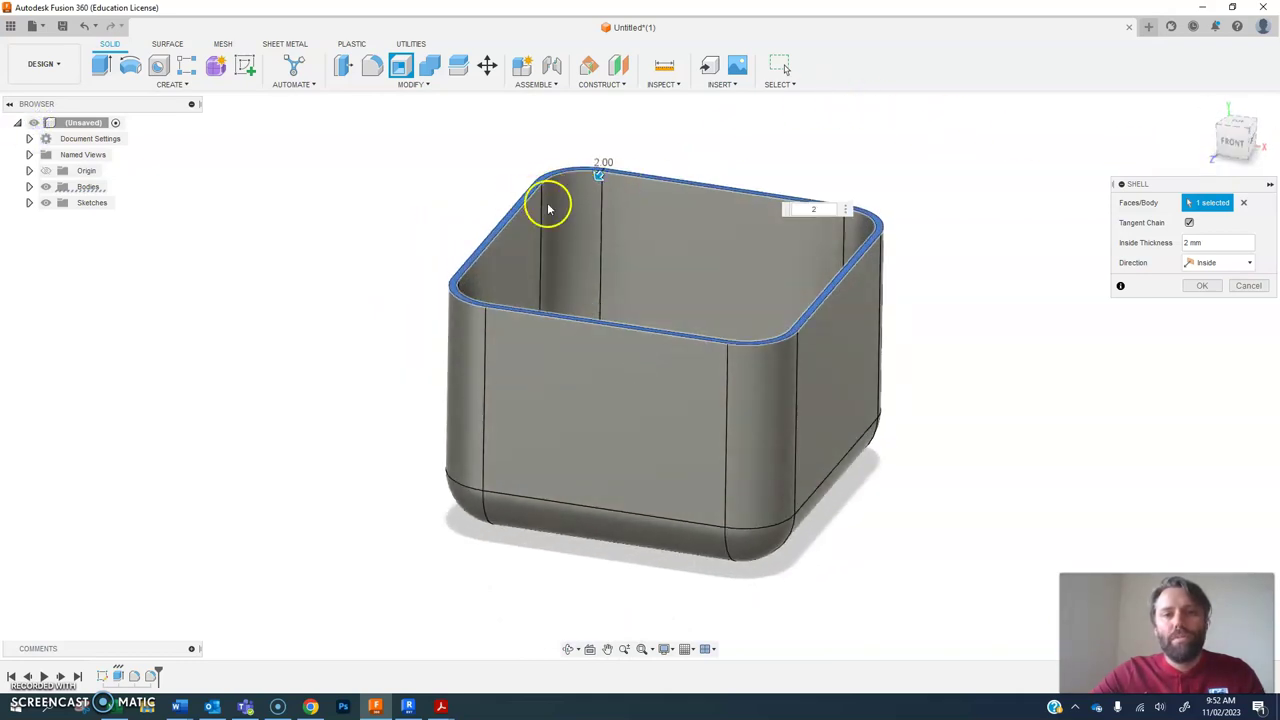
middle_click_drag(690, 305, 571, 306)
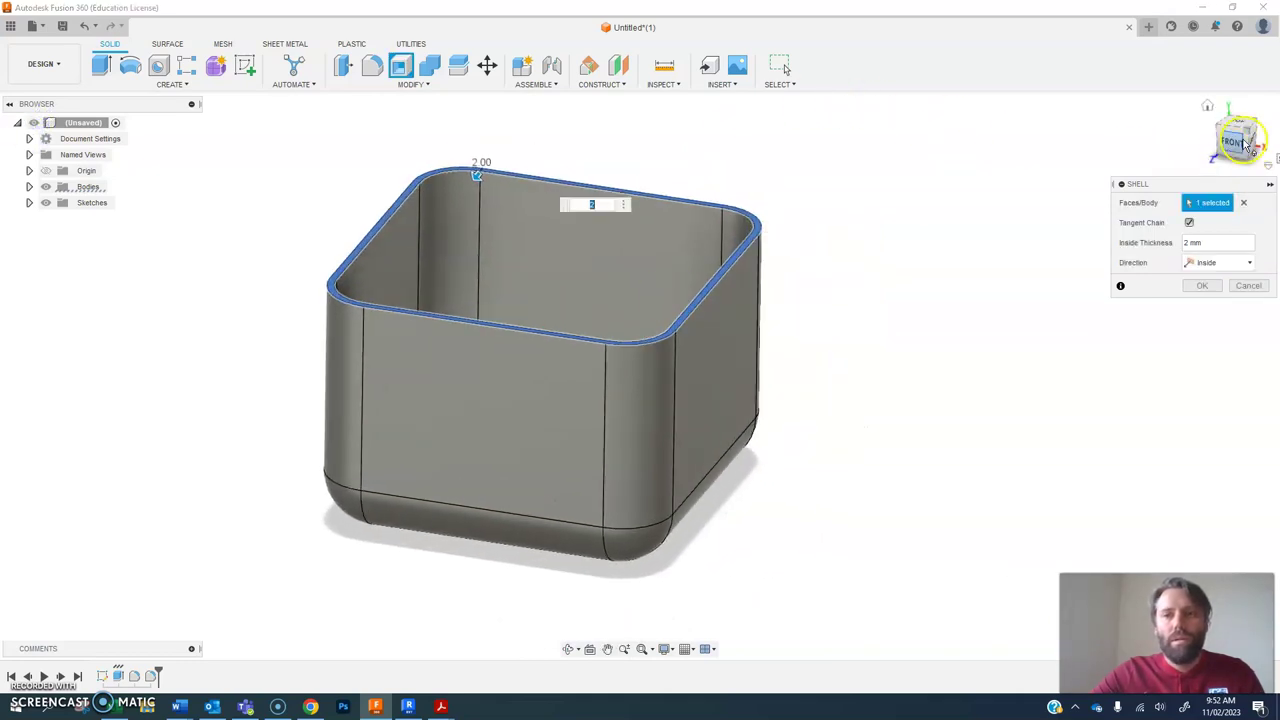
mouse_move(1240, 140)
middle_mouse_down("shift")
mouse_move(1169, 123)
mouse_move(1151, 143)
mouse_move(1166, 154)
middle_mouse_up("shift")
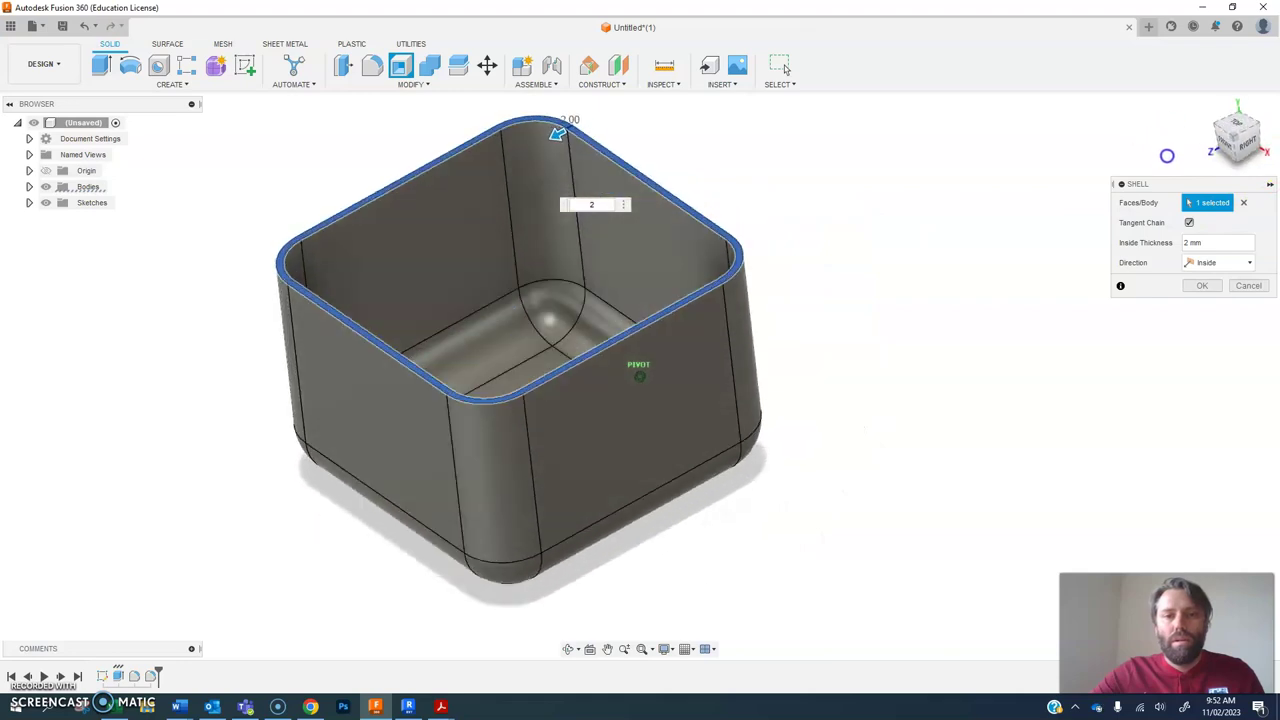
left_click(1203, 285)
left_click(786, 703)
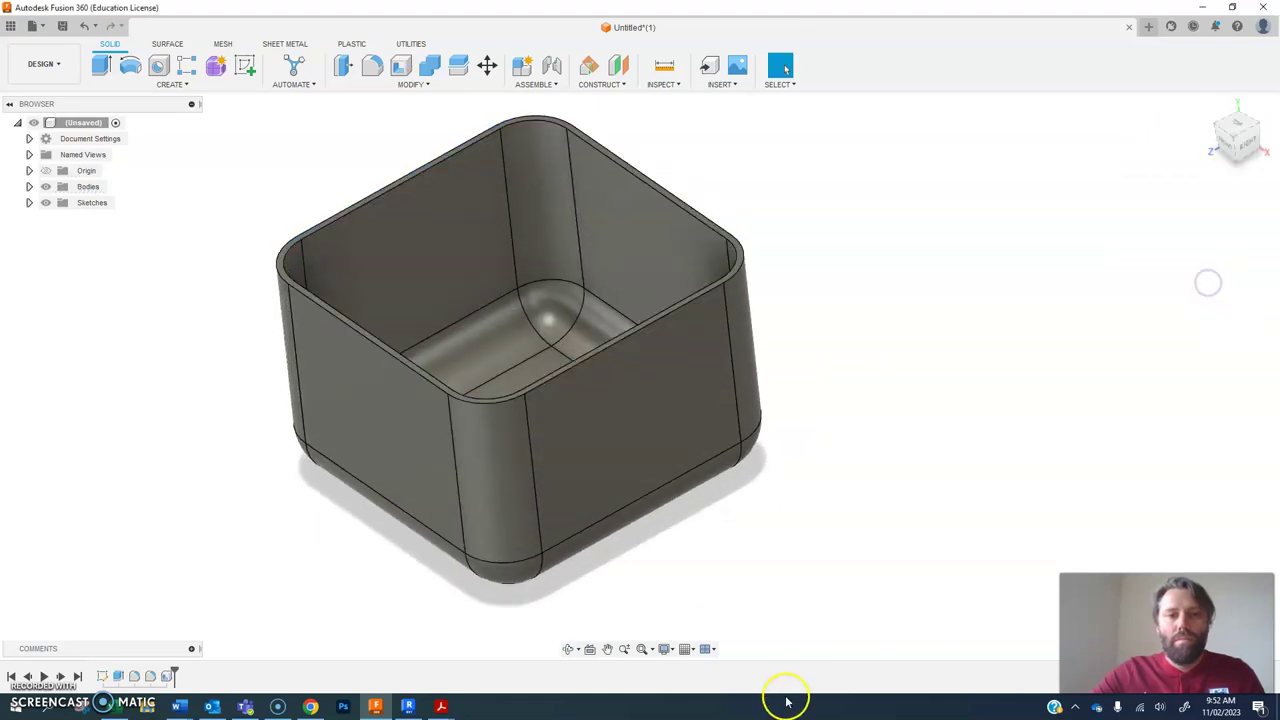
Undo the open shell and reapply a 2 mm shell to the whole Body1.
left_click(85, 29)
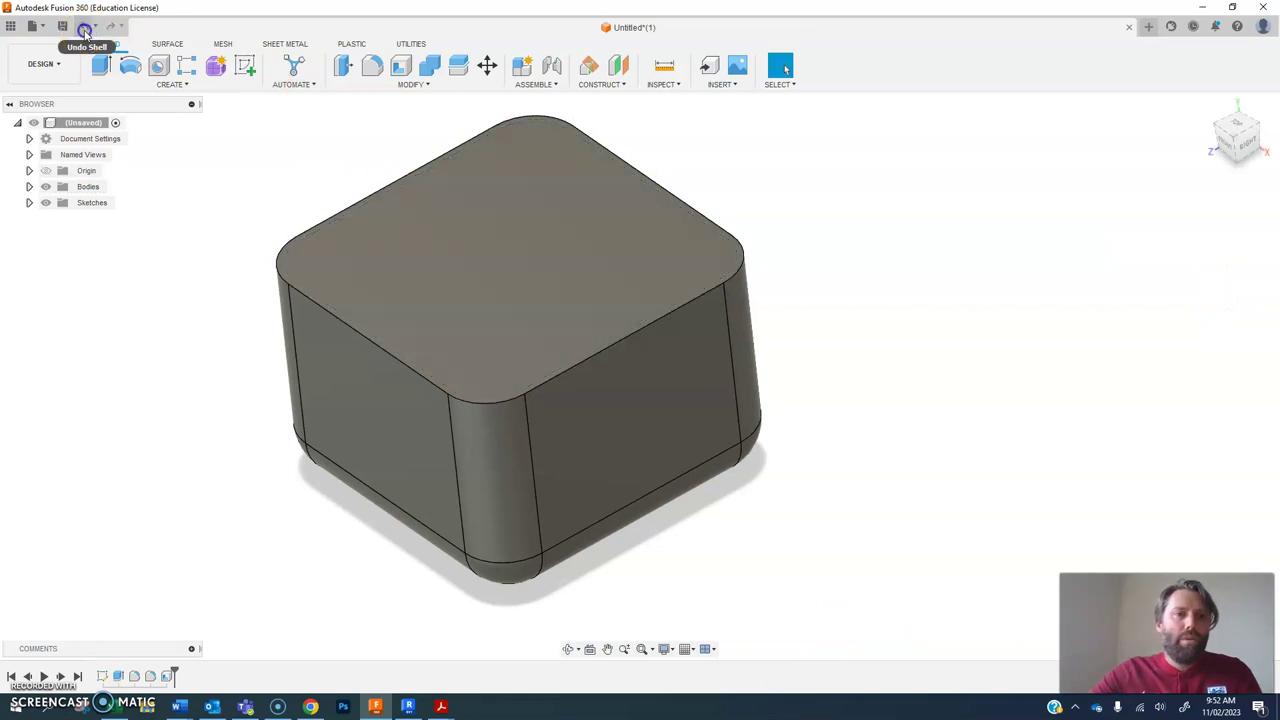
left_click(1241, 143)
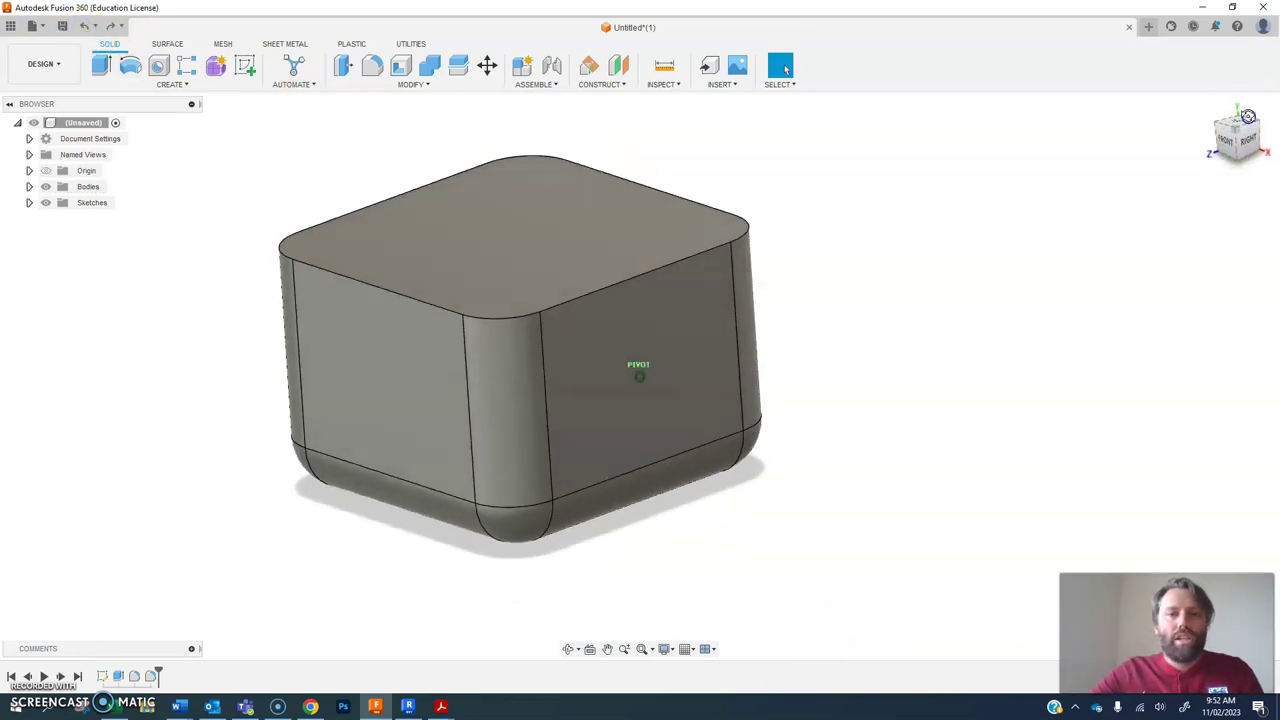
left_click(402, 66)
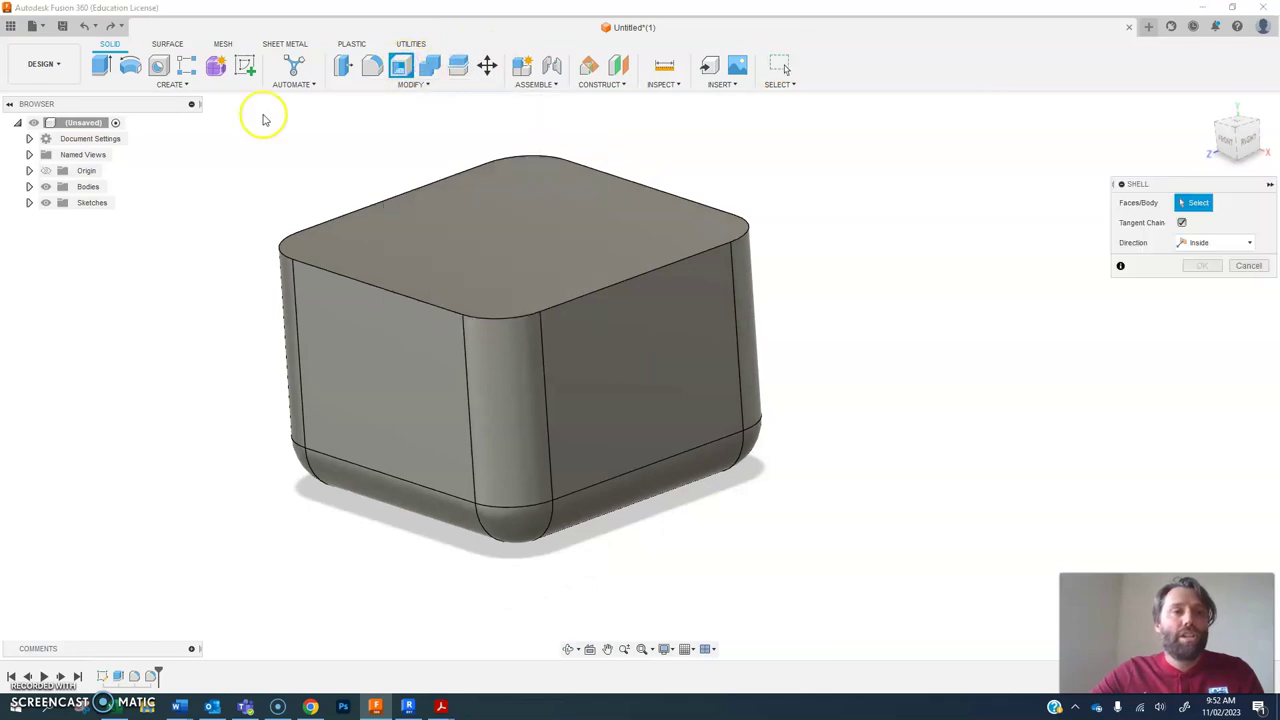
left_click(29, 187)
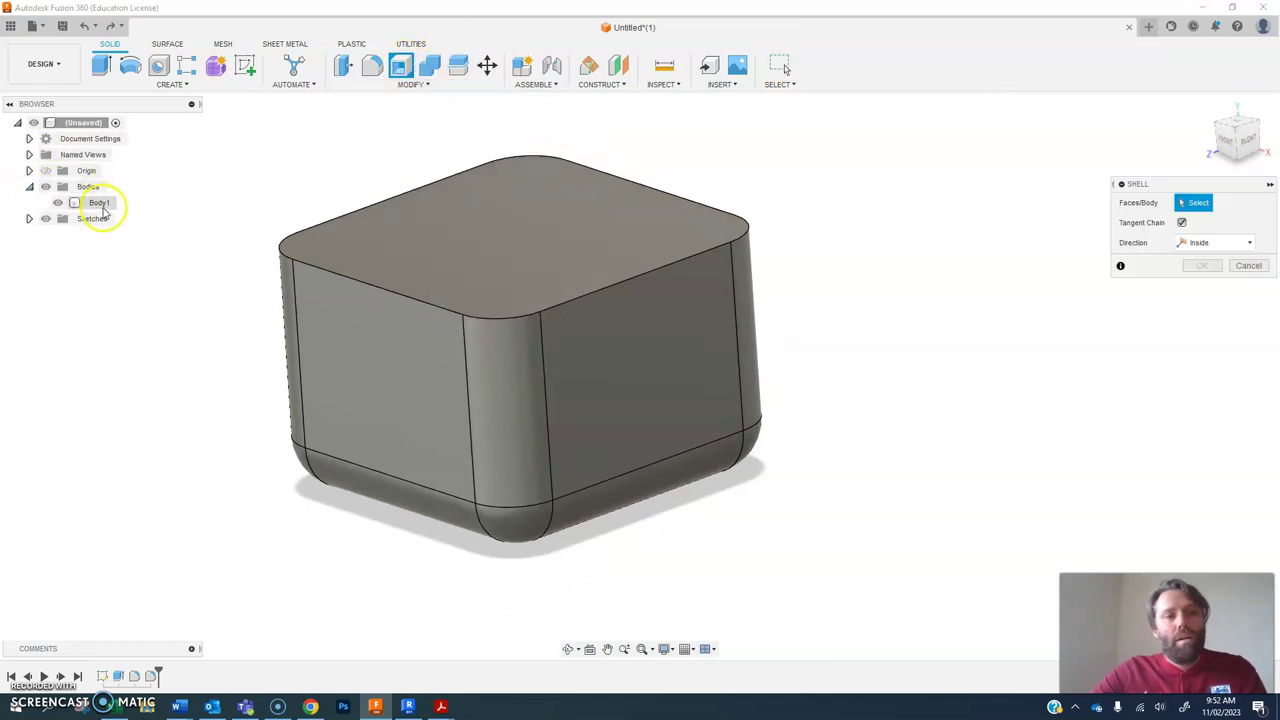
left_click(99, 203)
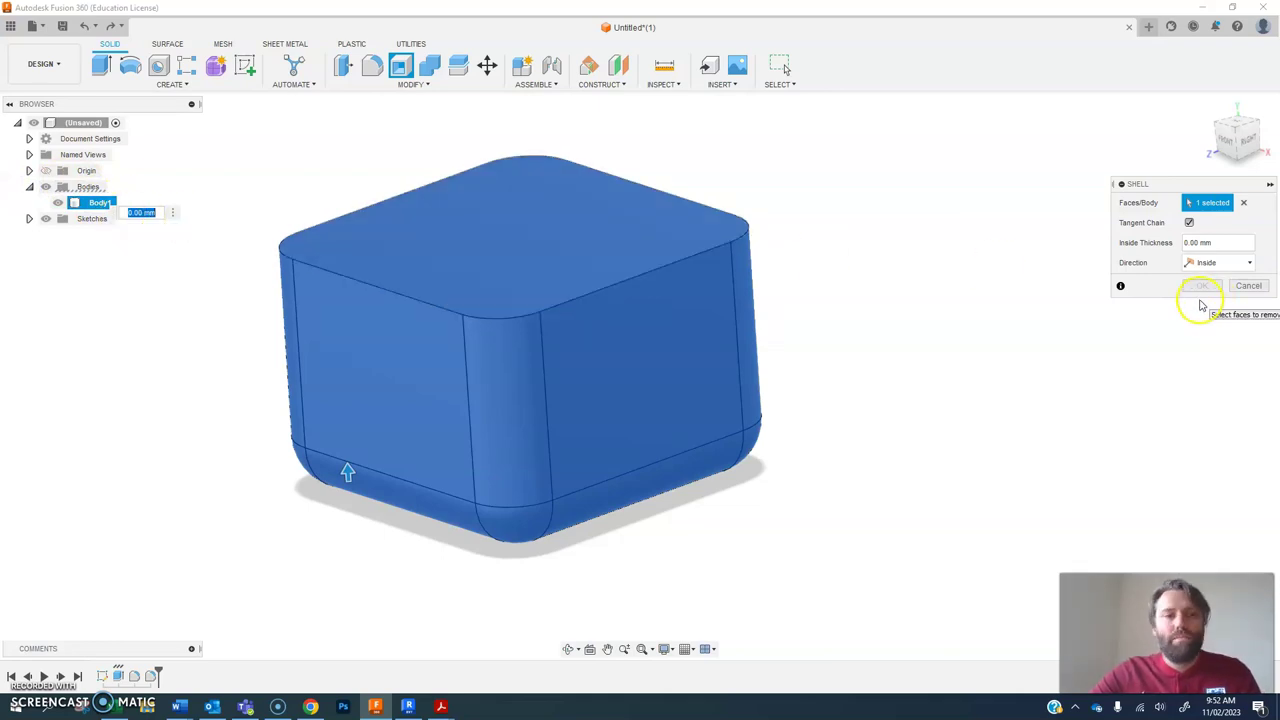
type("2")
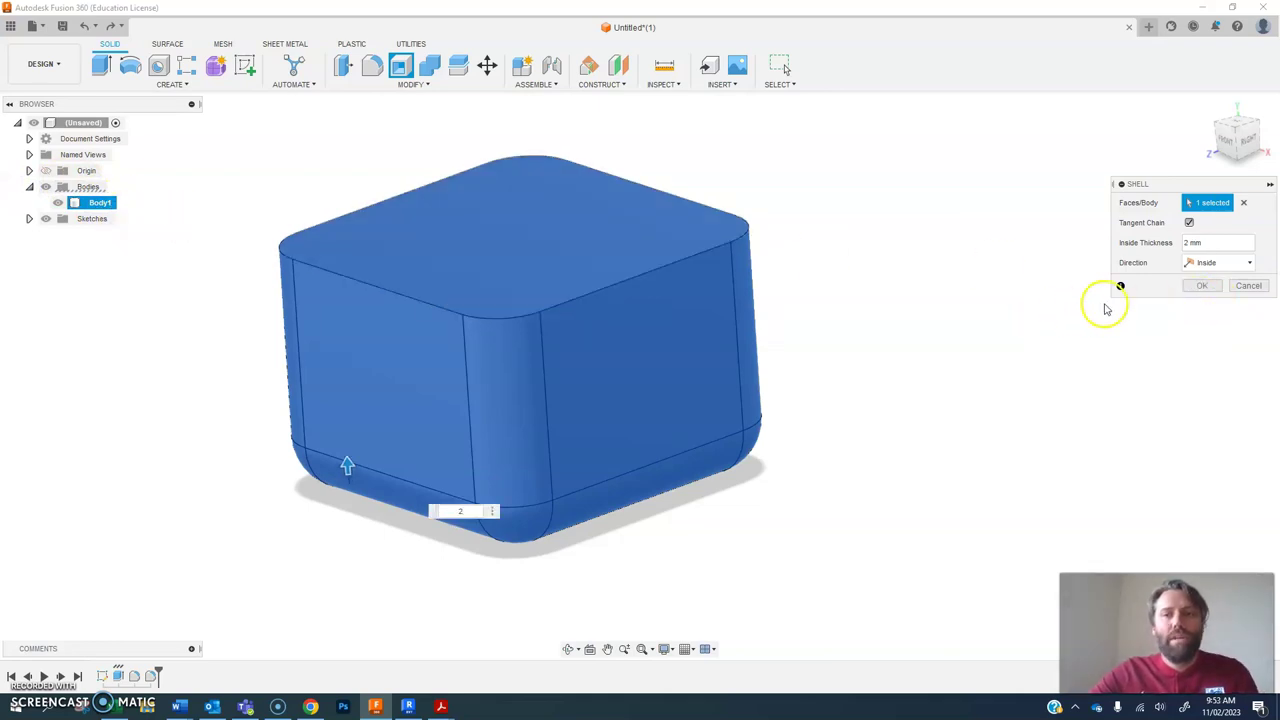
left_click(1202, 286)
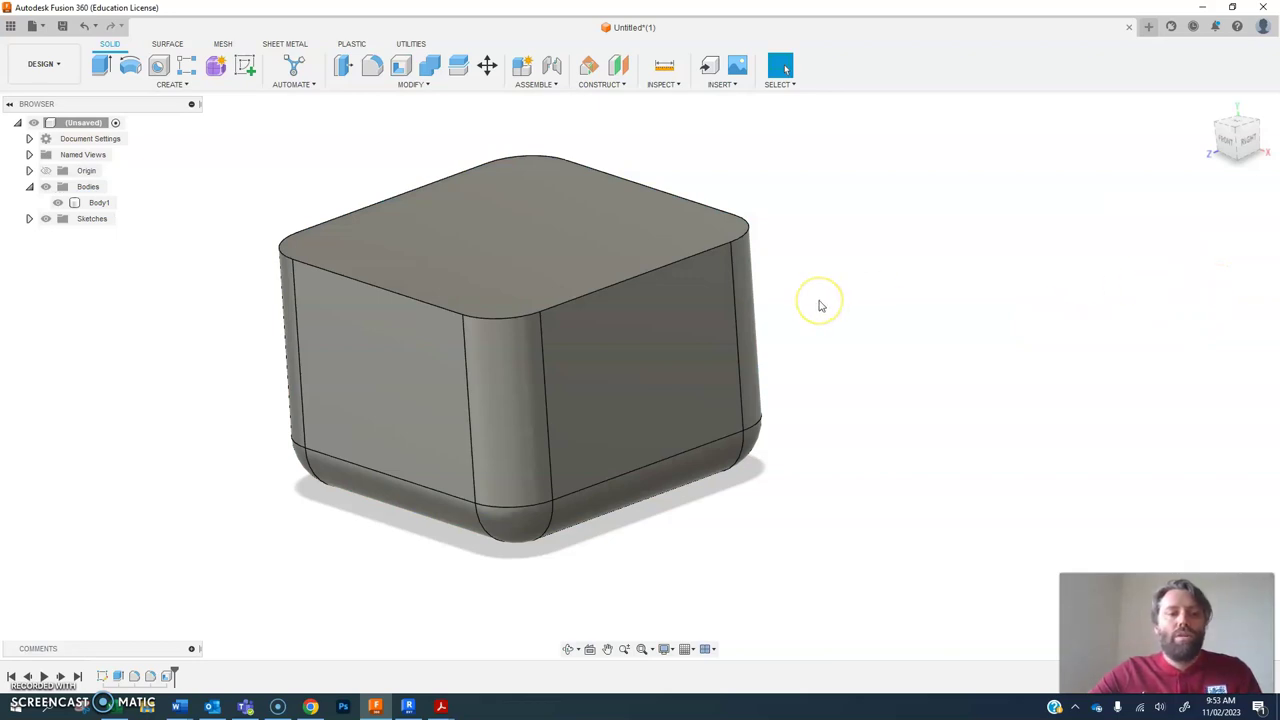
Orbit the model and select the Shell feature in the timeline.
left_click_drag(1232, 142, 1200, 183)
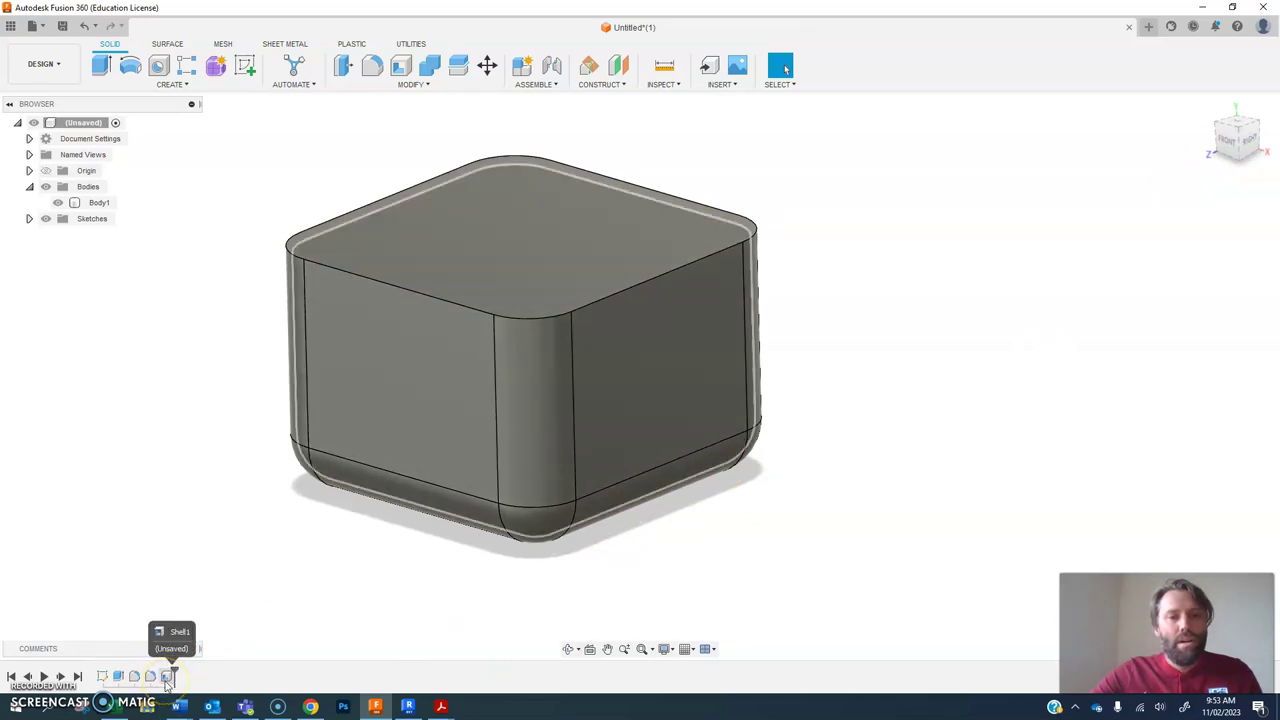
left_click(171, 677)
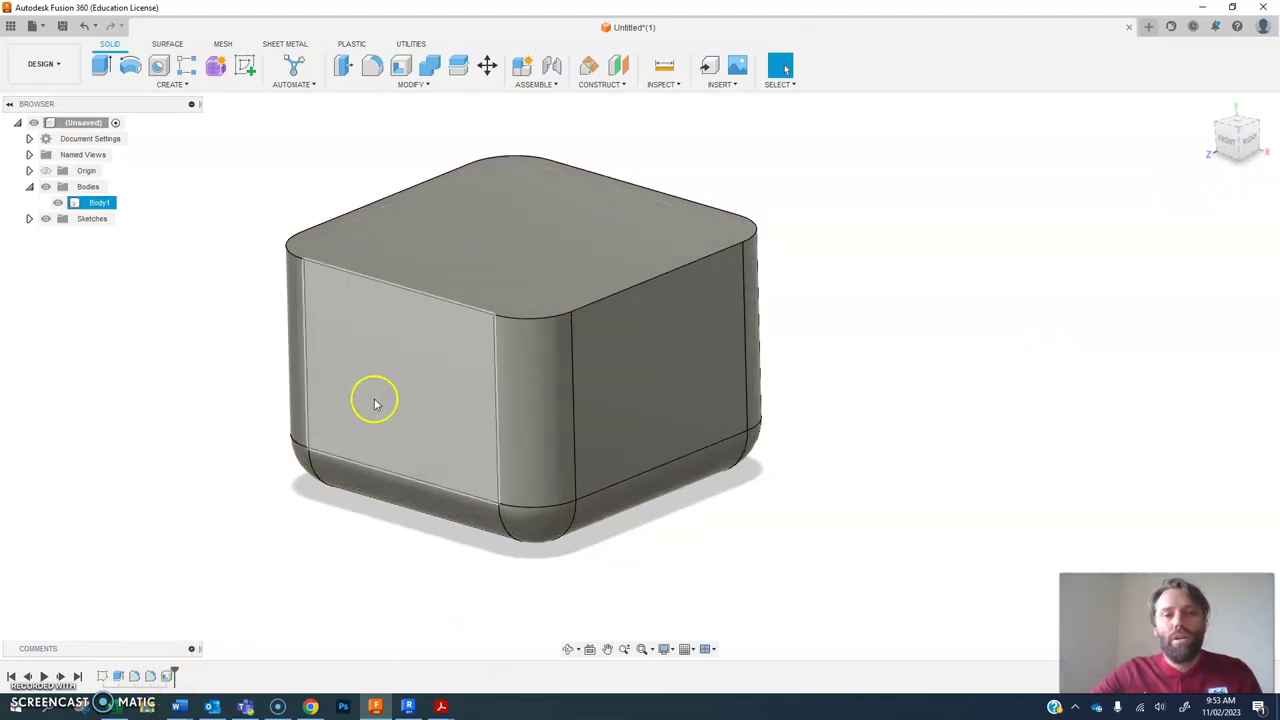
scroll(905, 250, "down", 2)
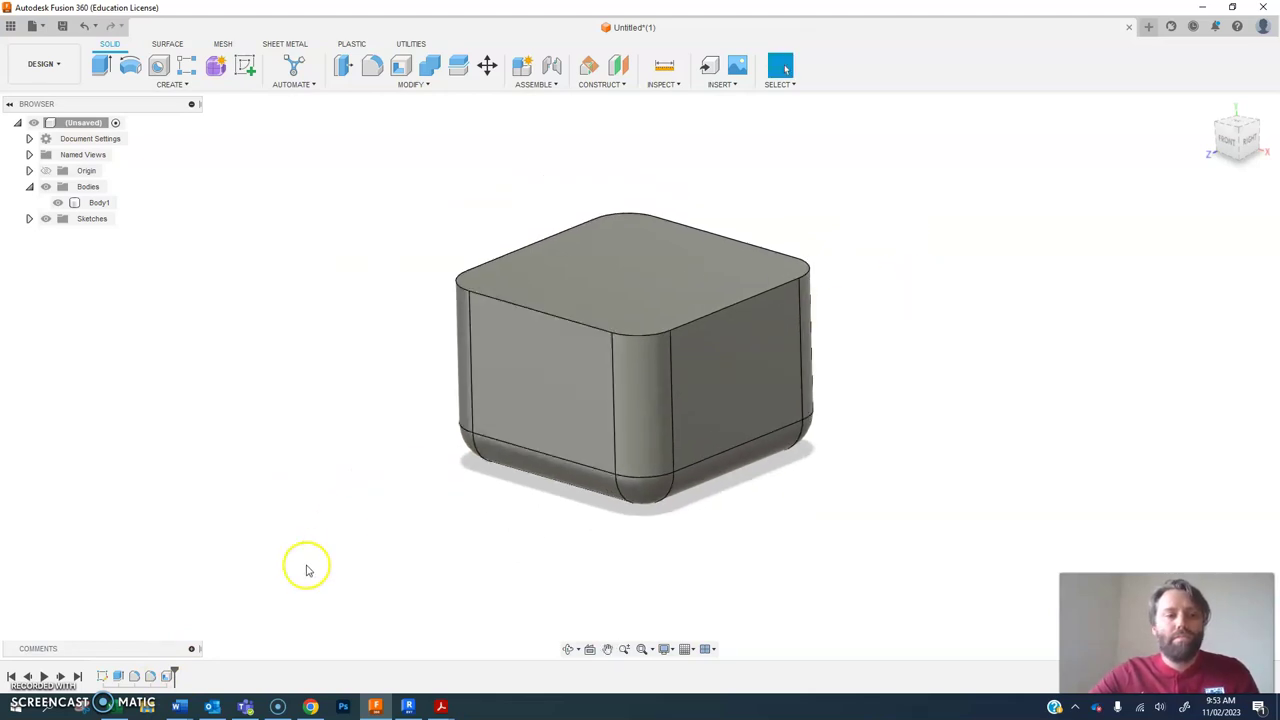
Delete the timeline Shell feature, then undo/redo to keep both fillets without the shell.
right_click(168, 677)
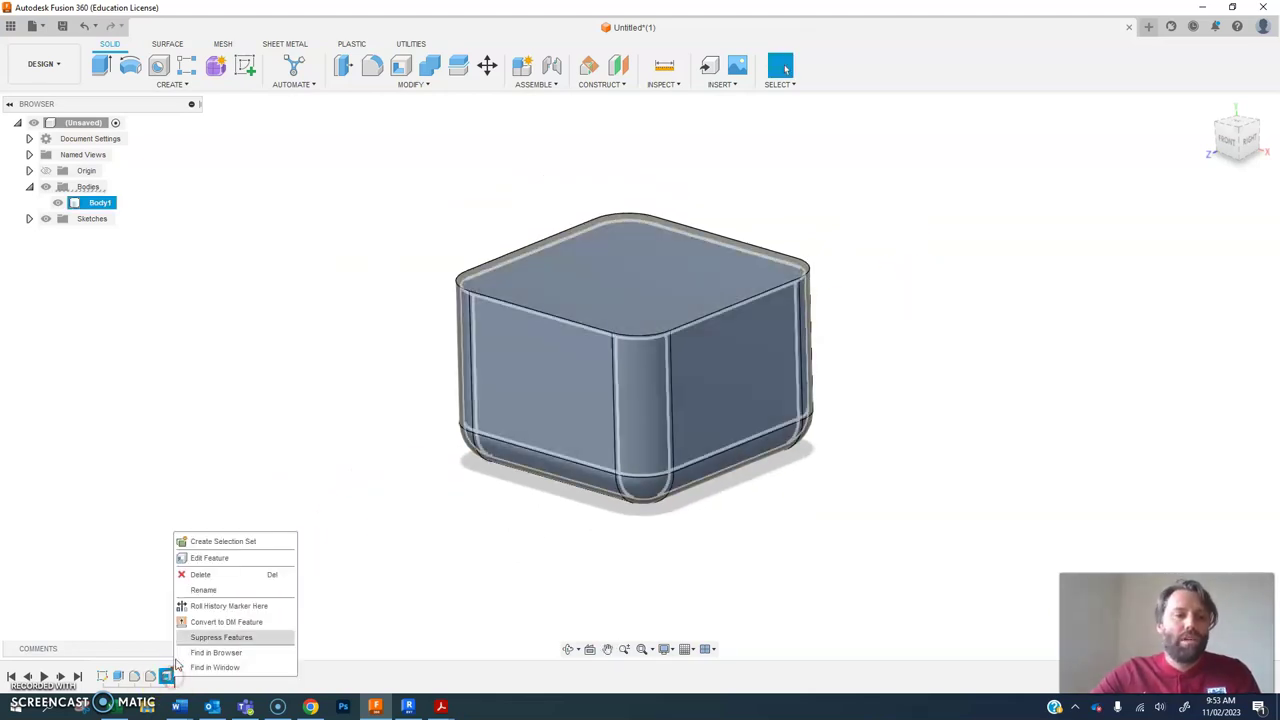
left_click(201, 574)
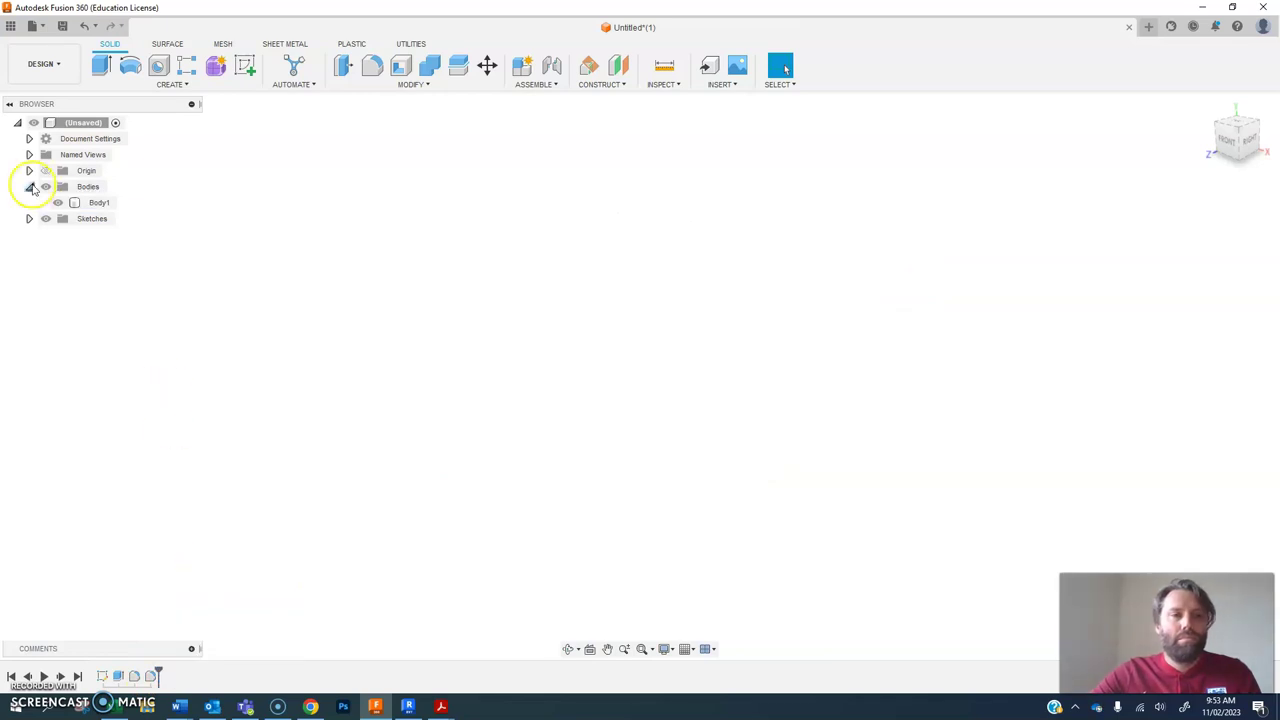
key("ctrl+z")
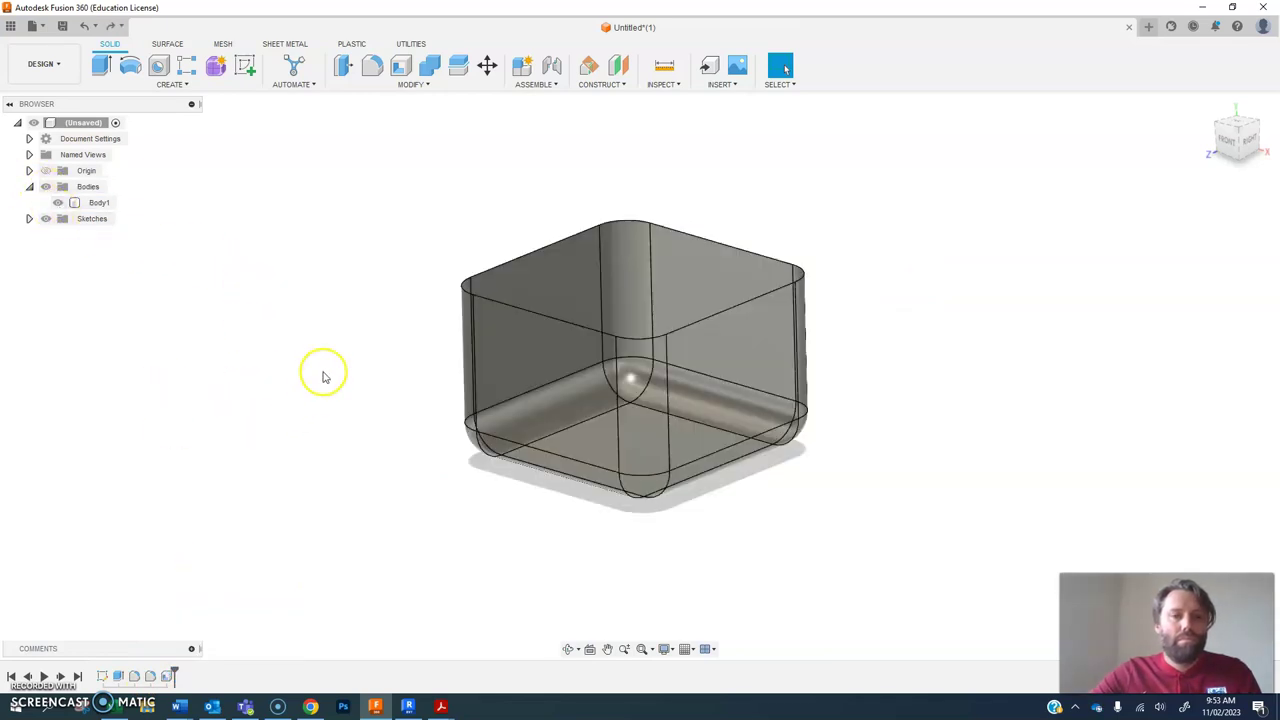
left_click(79, 26)
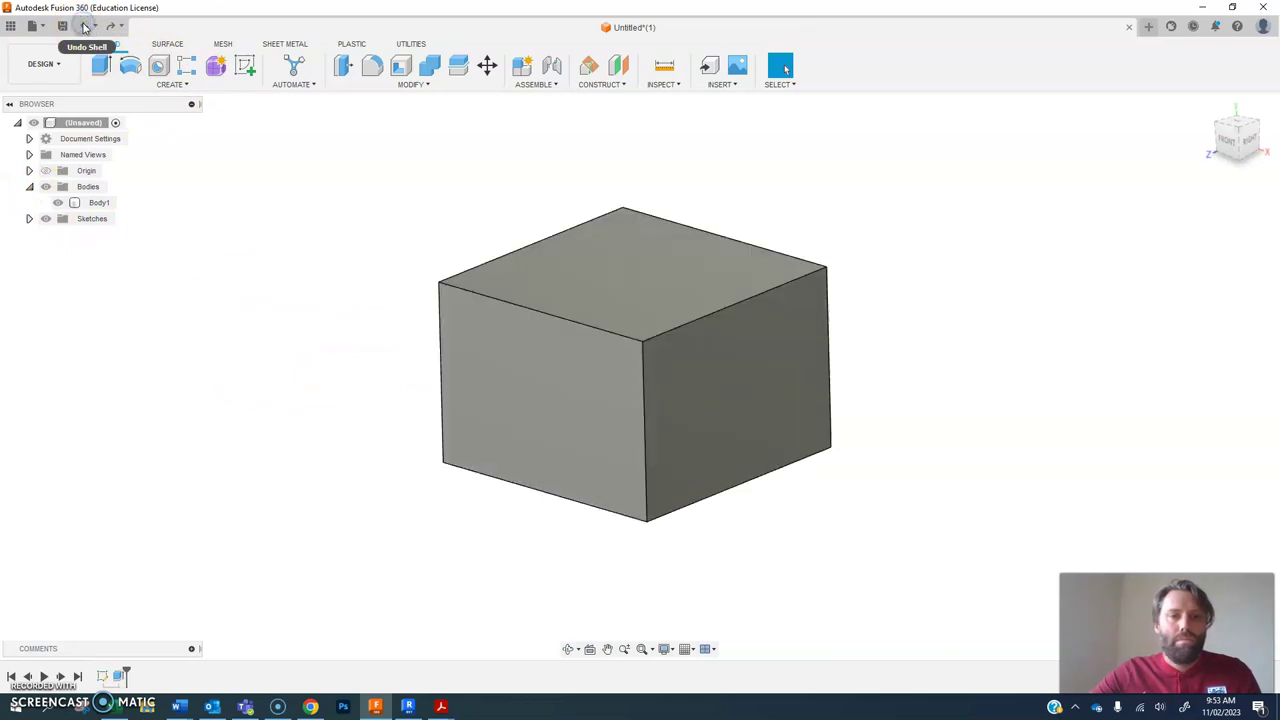
left_click(110, 27)
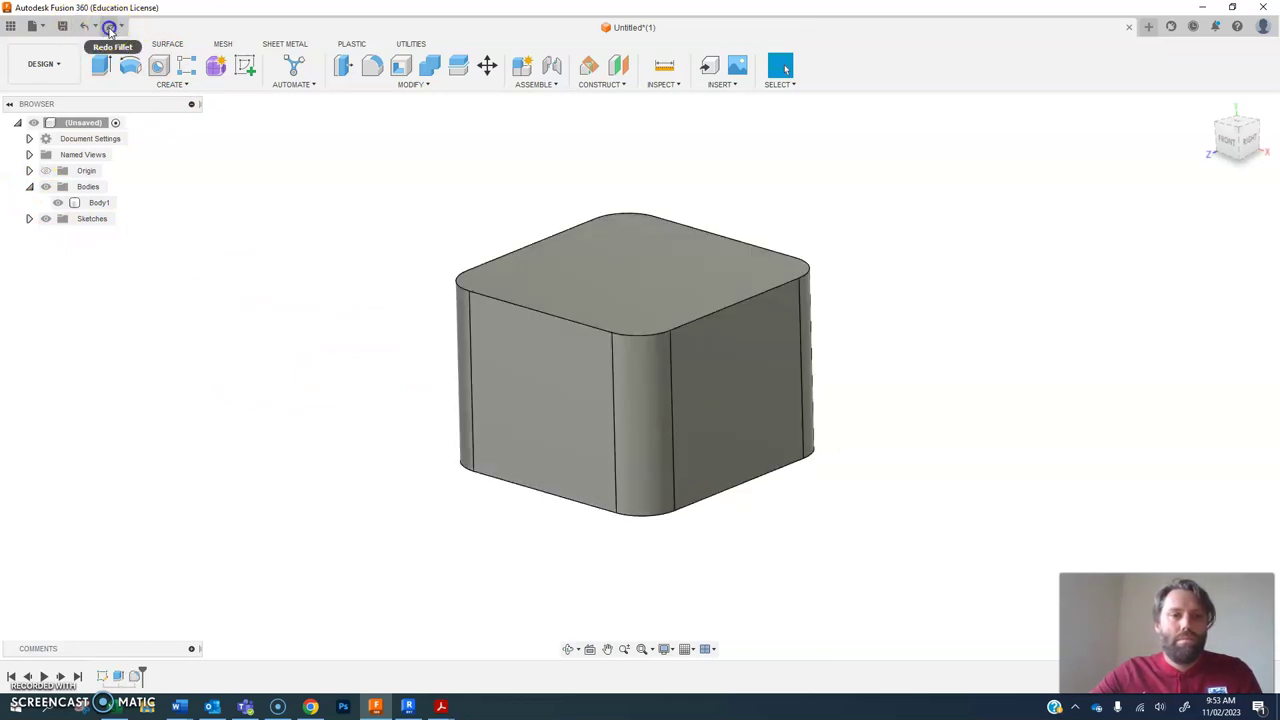
left_click(110, 27)
middle_click_drag(259, 340, 253, 355)
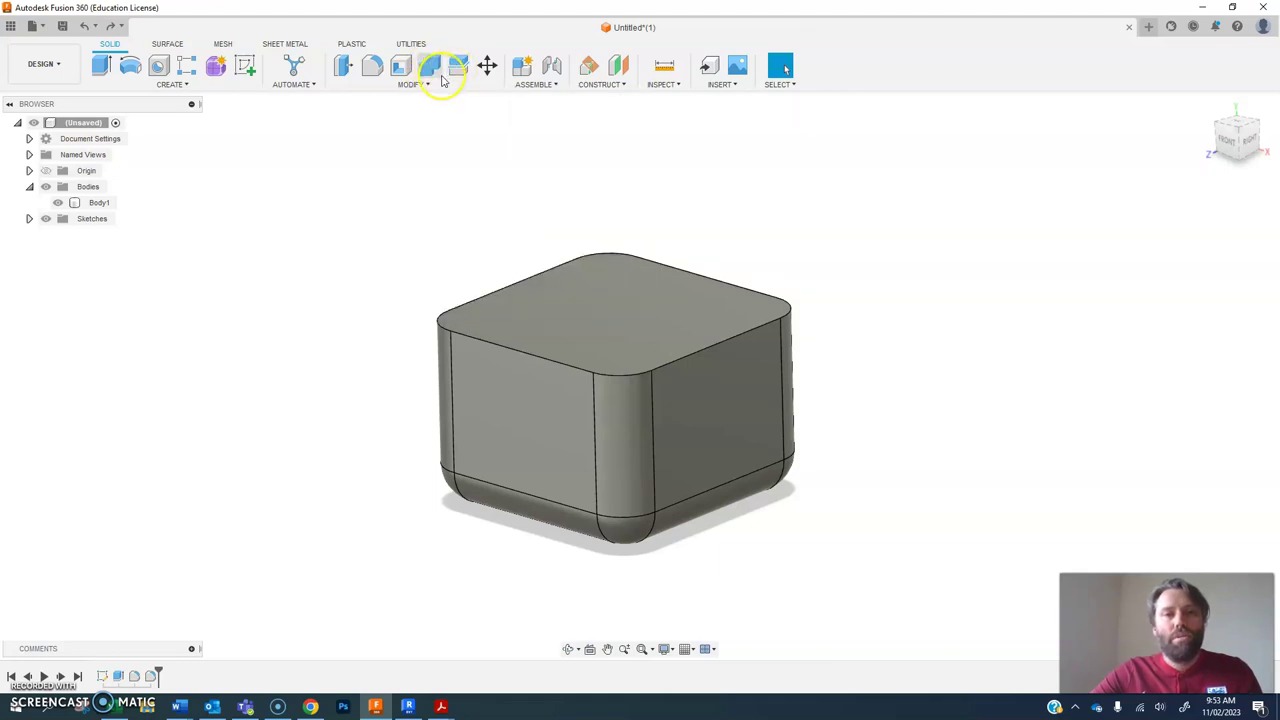
left_click(428, 84)
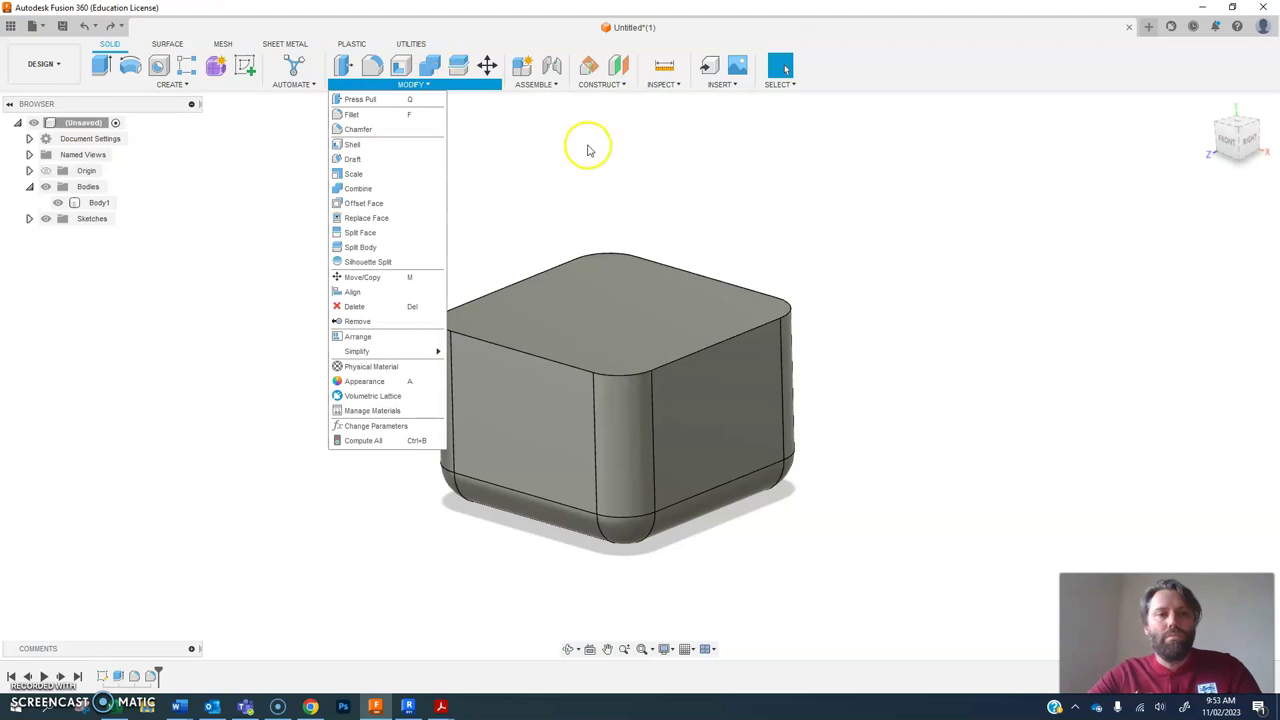
left_click(503, 150)
middle_click_drag(563, 220, 466, 220)
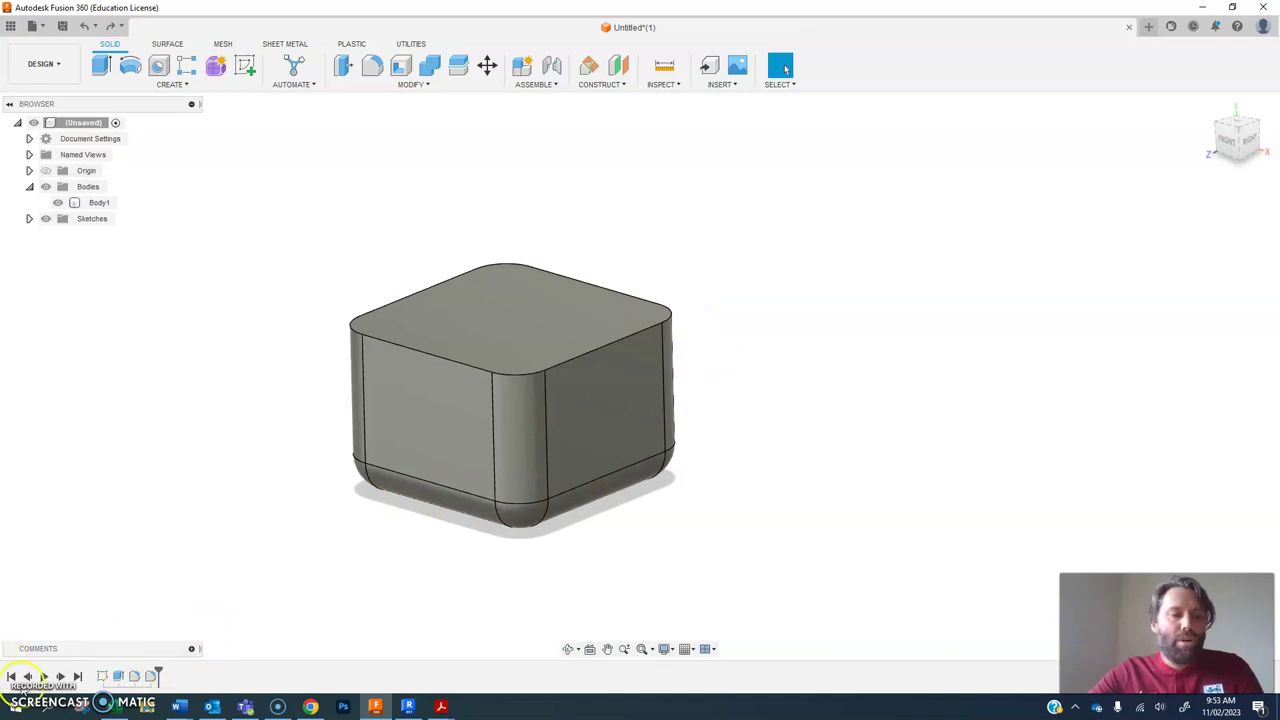
left_click_drag(160, 676, 122, 676)
left_click(60, 676)
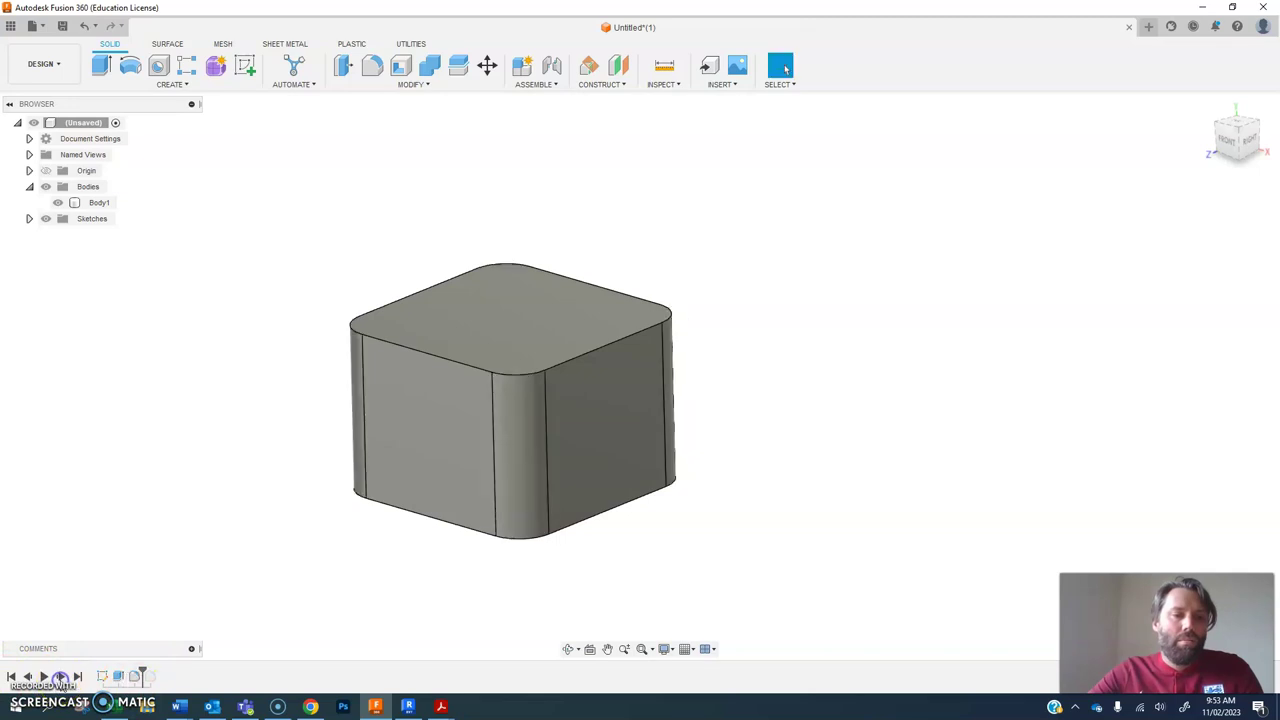
left_click(60, 676)
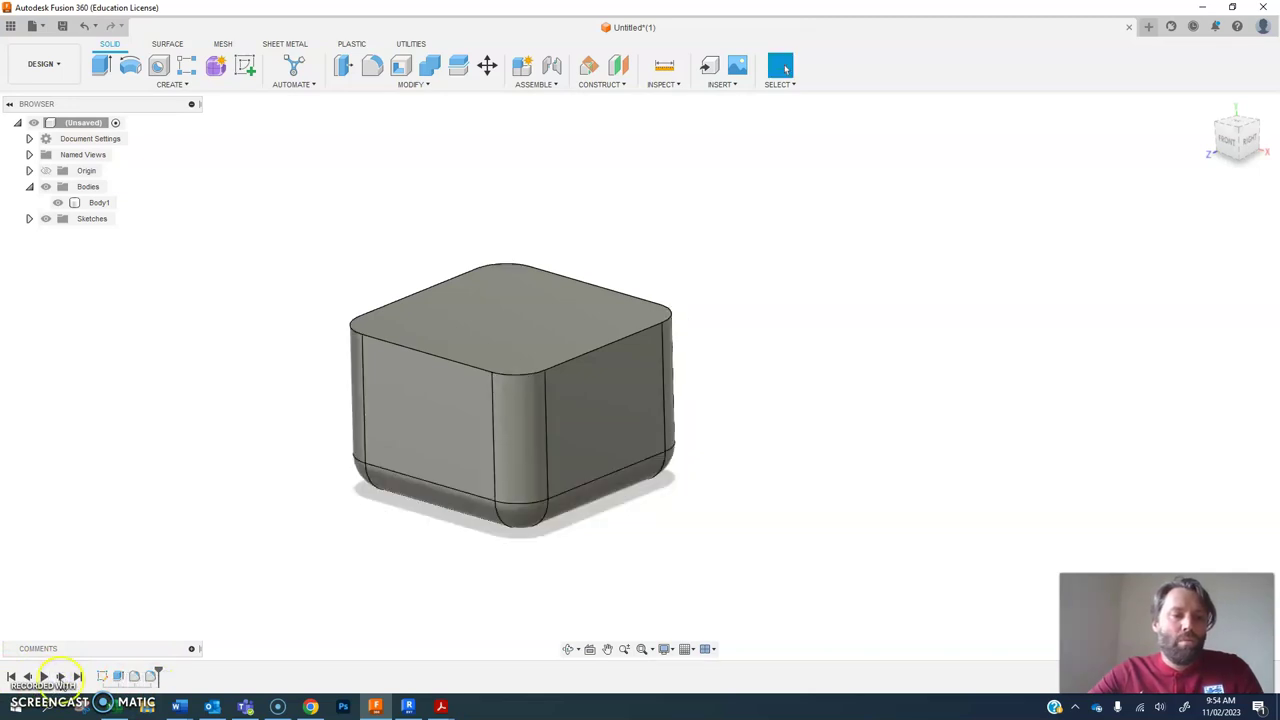
Replay the timeline, delete the bottom and vertical Fillet features, and select Body1.
left_click(44, 676)
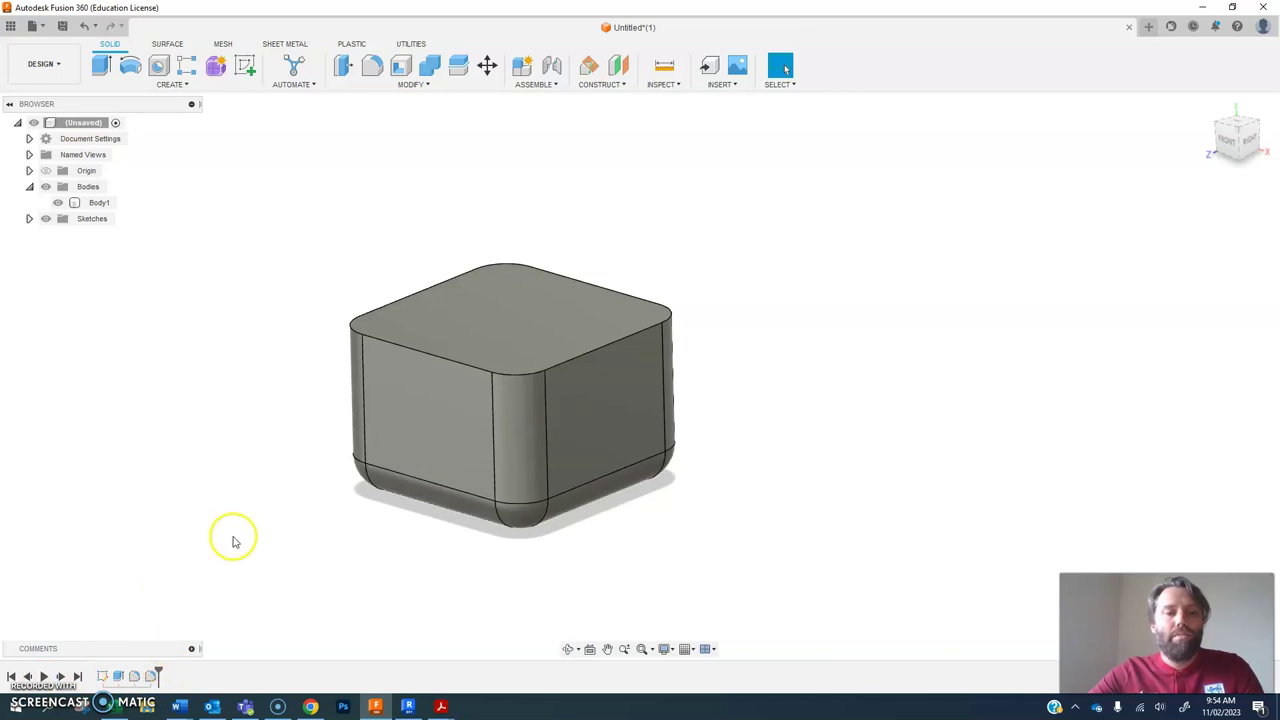
right_click(151, 677)
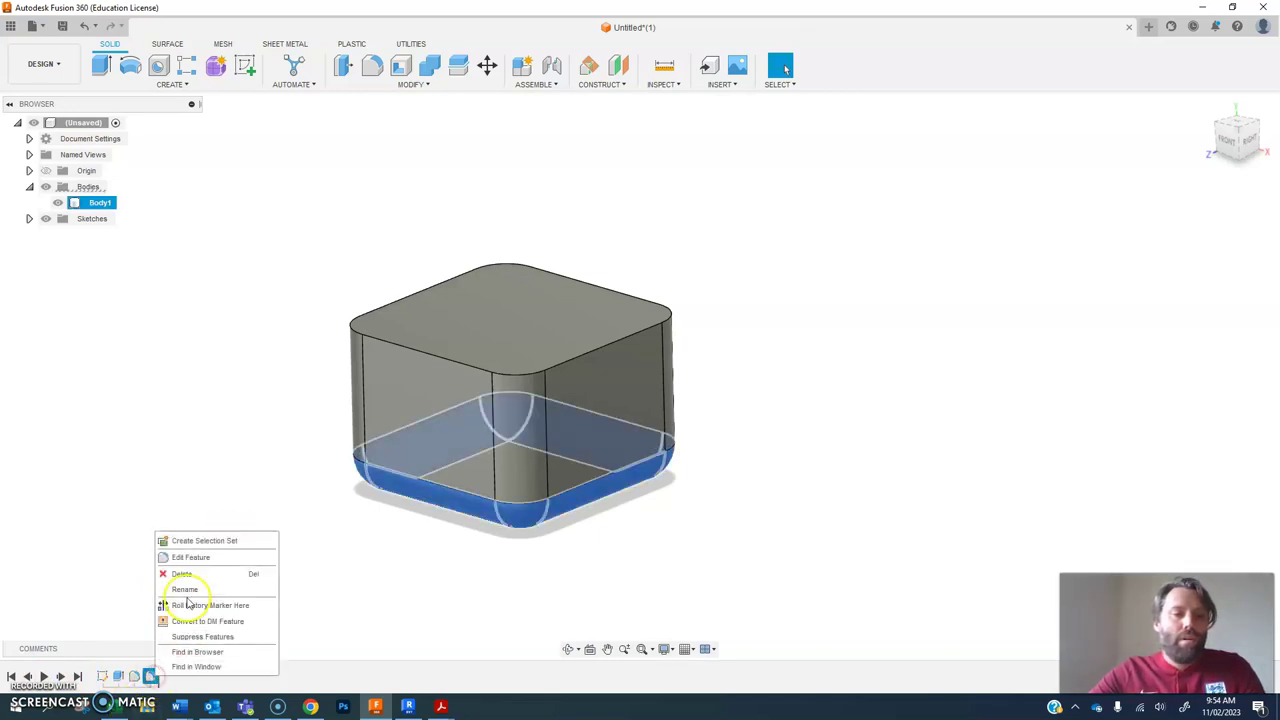
left_click(190, 577)
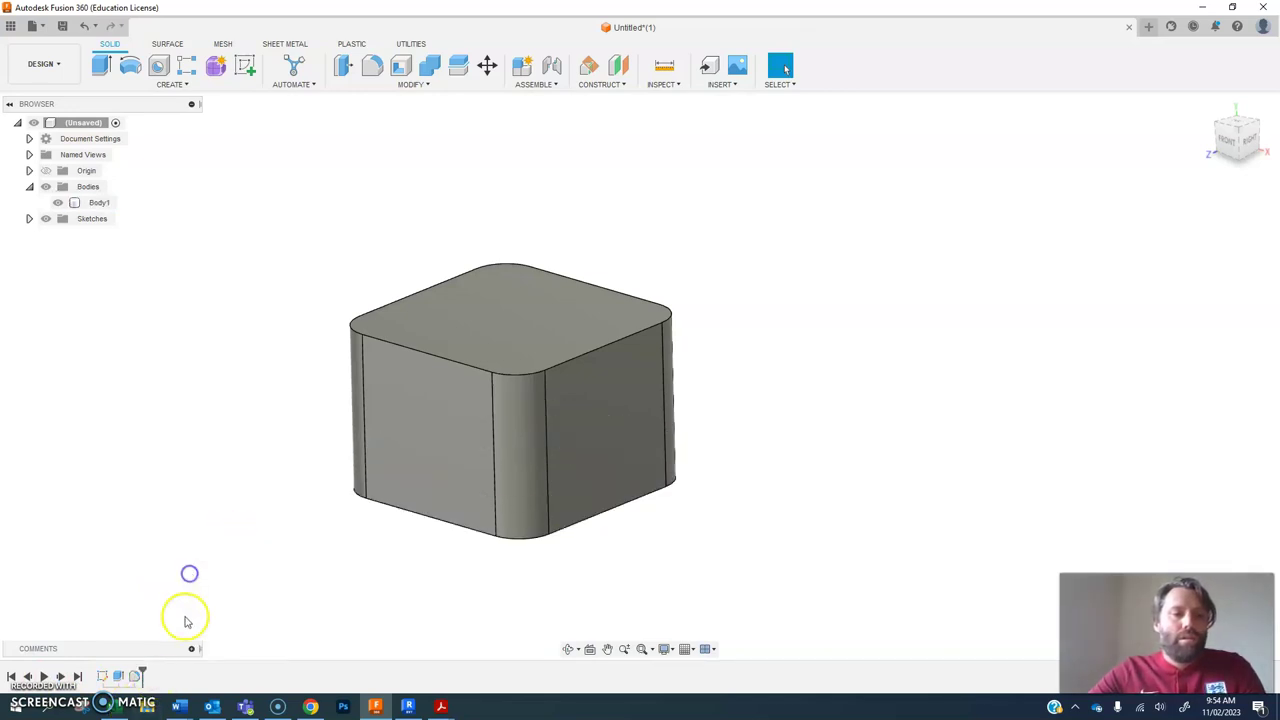
right_click(135, 677)
left_click(189, 572)
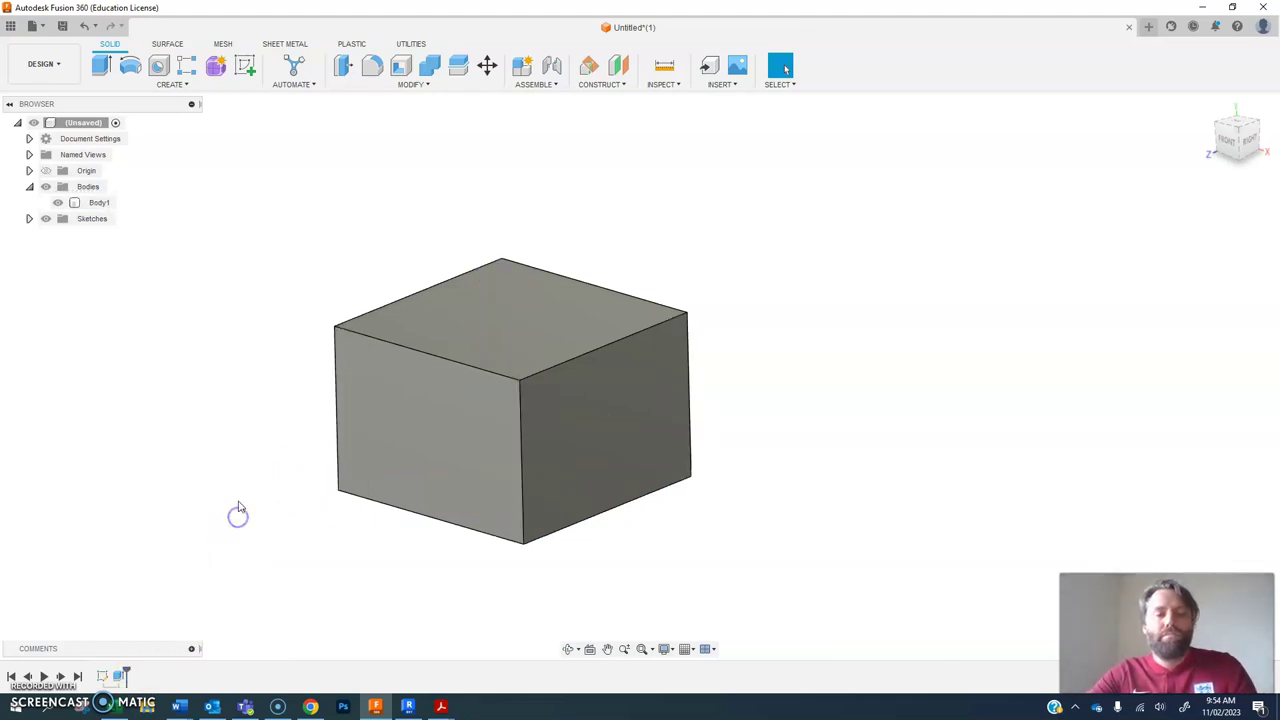
middle_click_drag(237, 514, 326, 491)
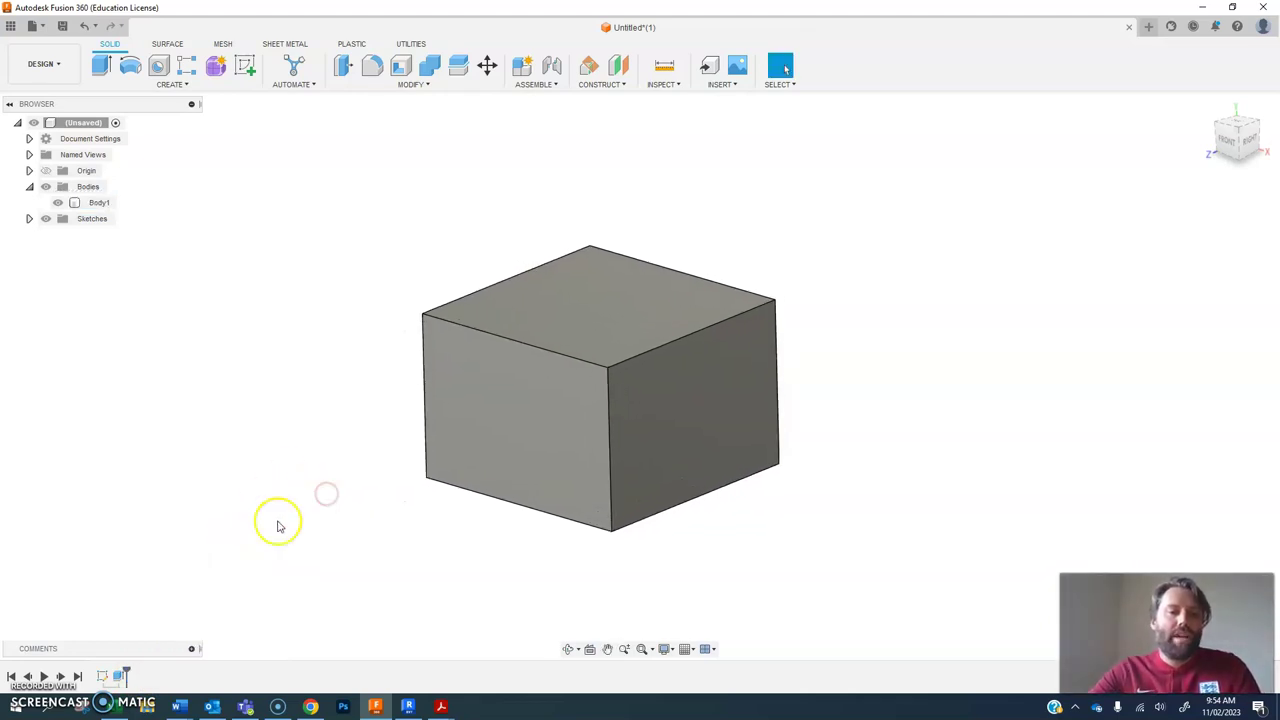
left_click(574, 277)
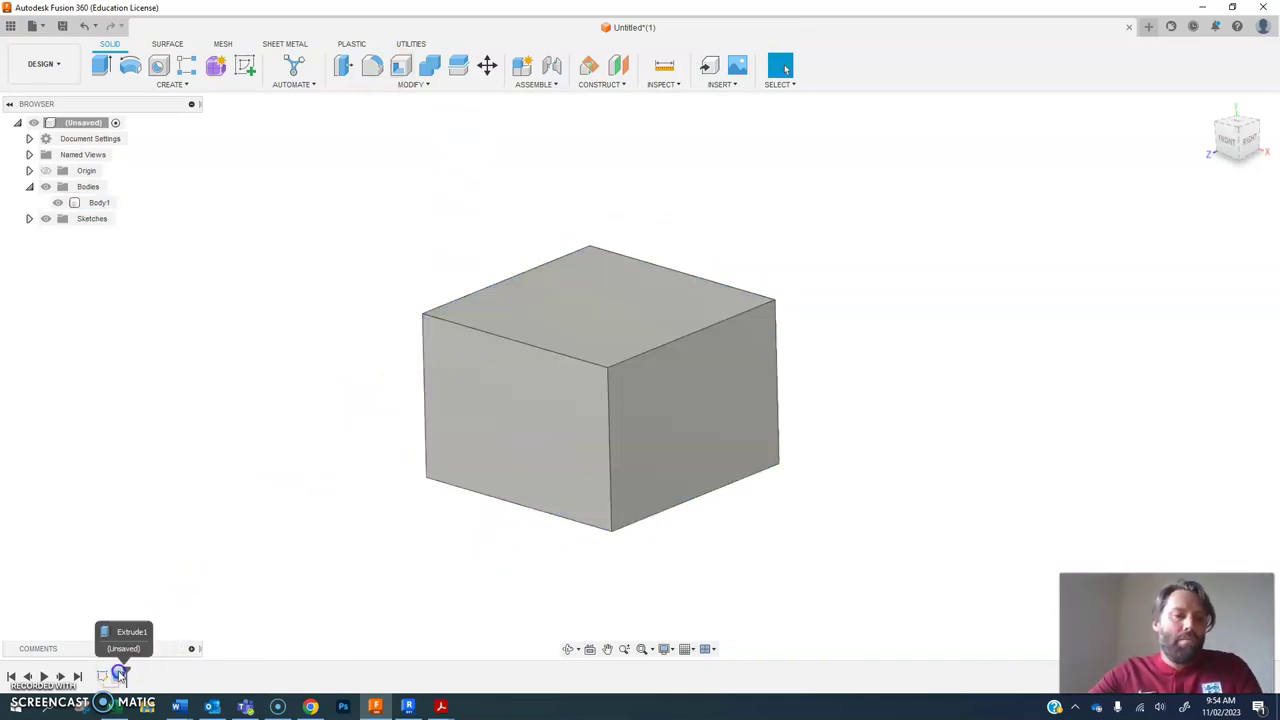
Shell the box 2 mm with its top face removed.
left_click(400, 66)
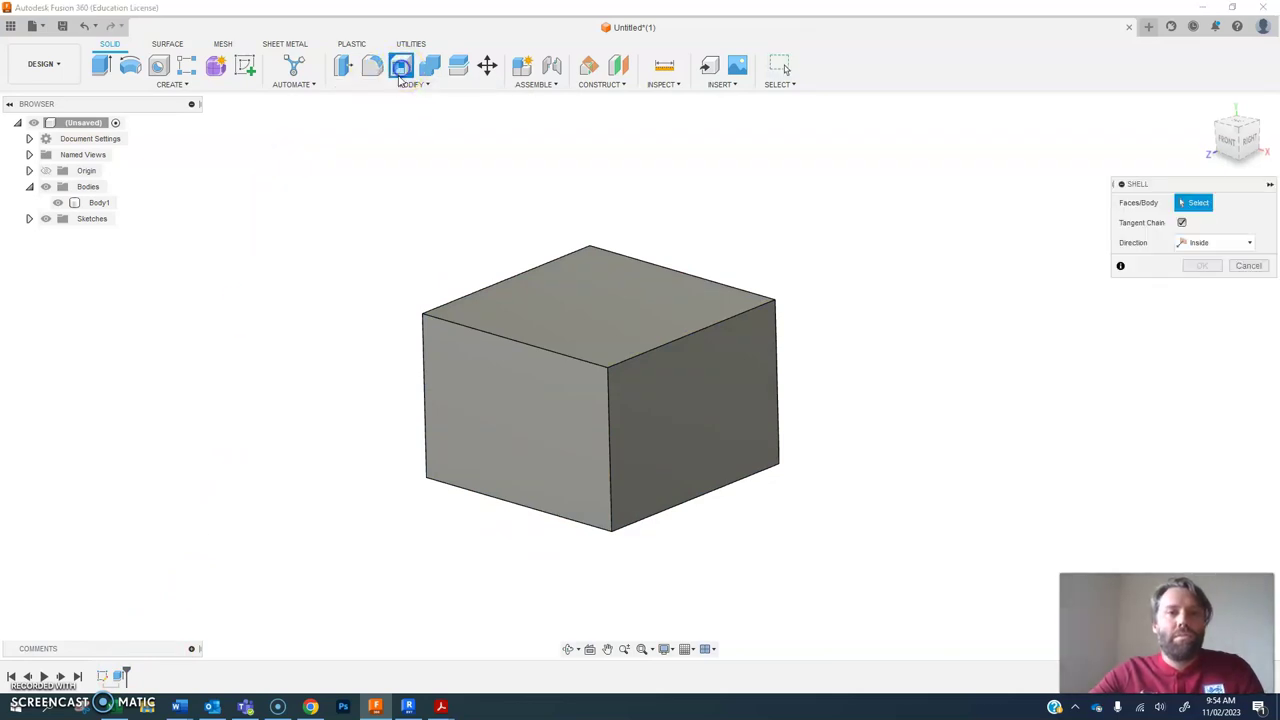
left_click(618, 288)
type("2")
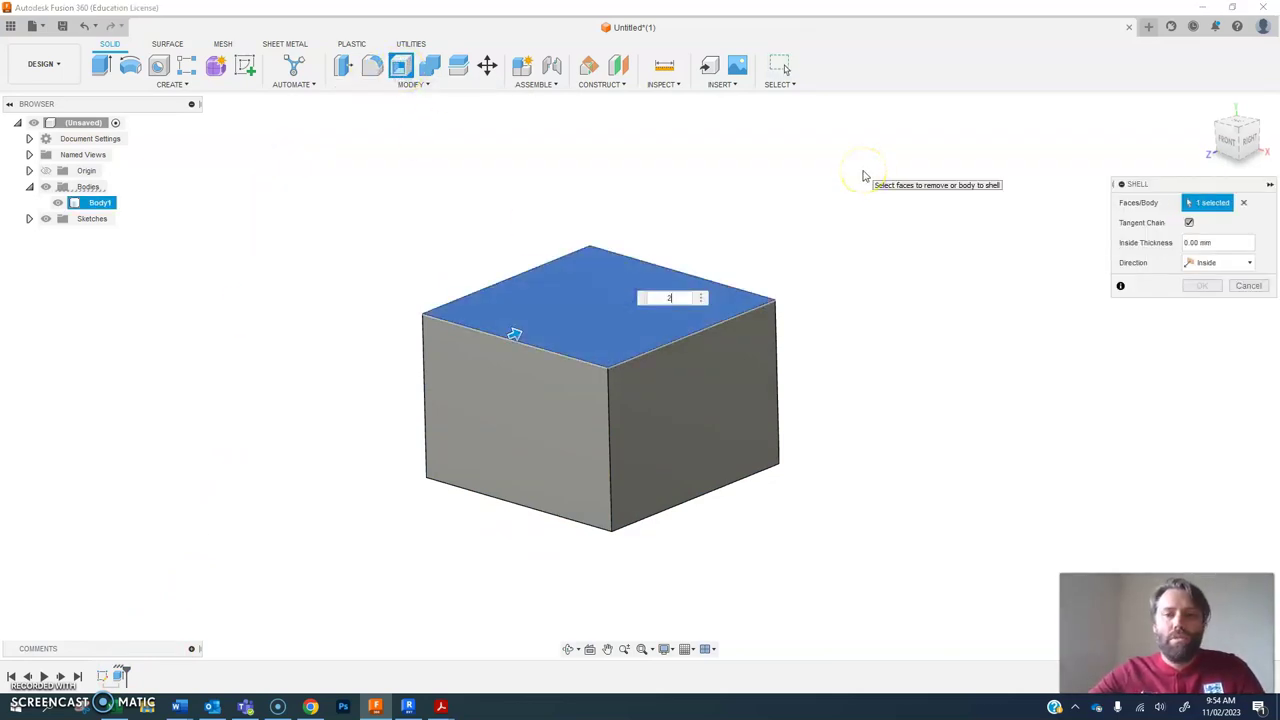
key("Return")
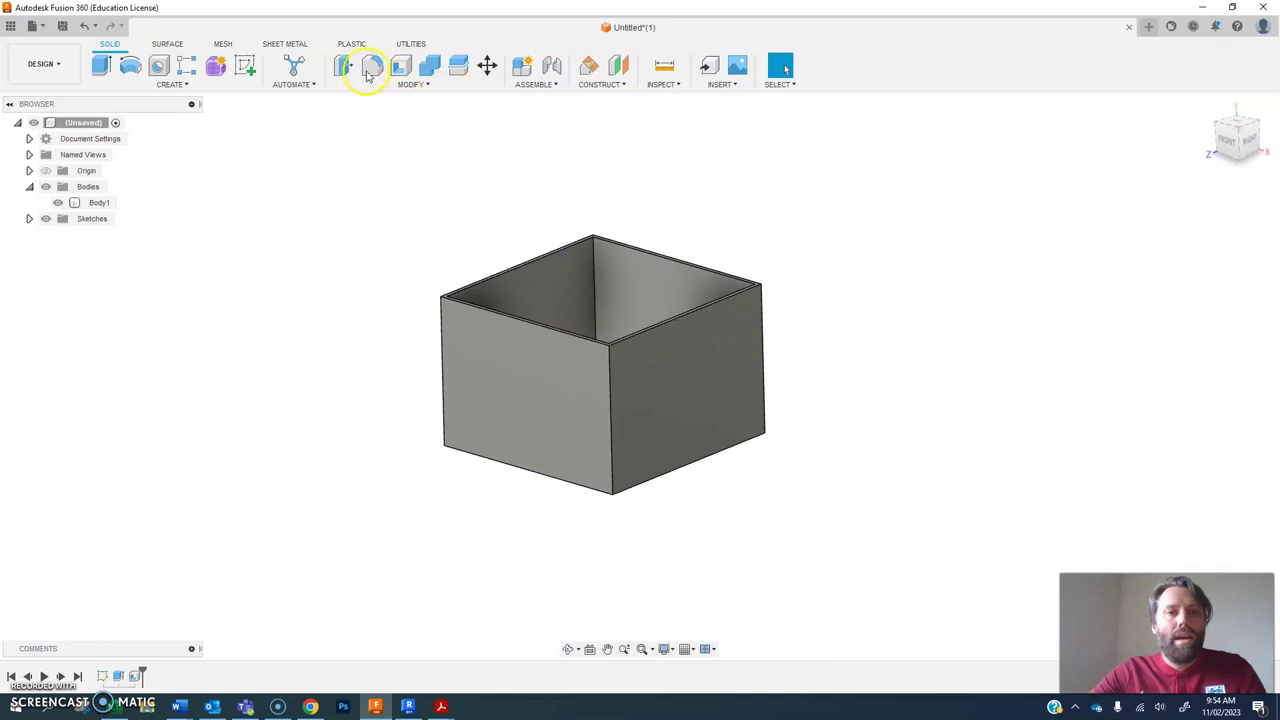
Select the four bottom edges of the box for a new fillet.
left_click(373, 68)
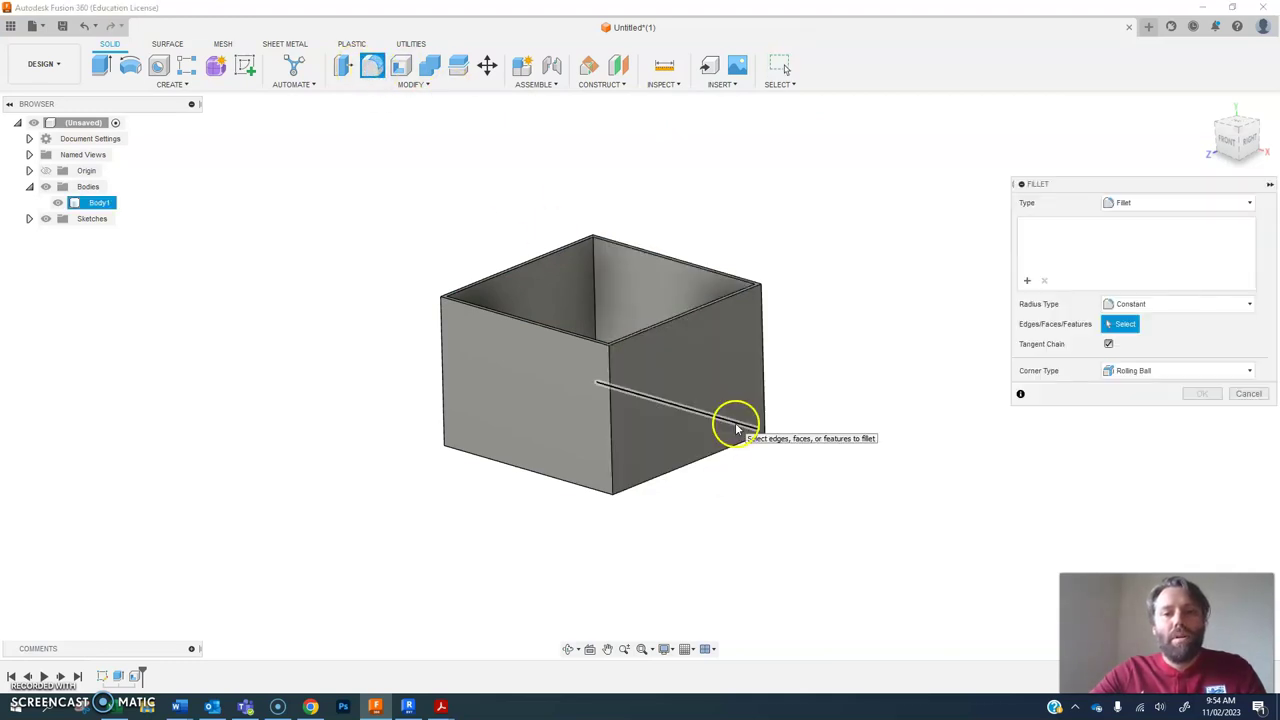
left_click(694, 460)
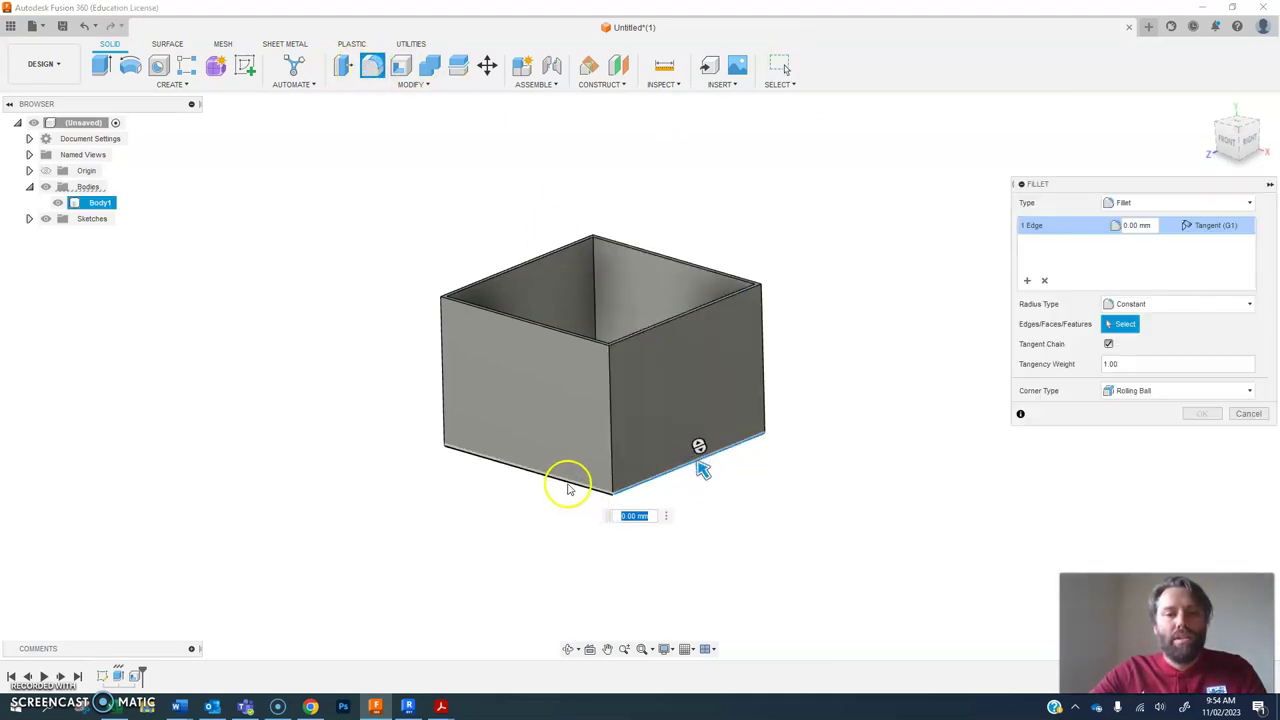
left_click(487, 452)
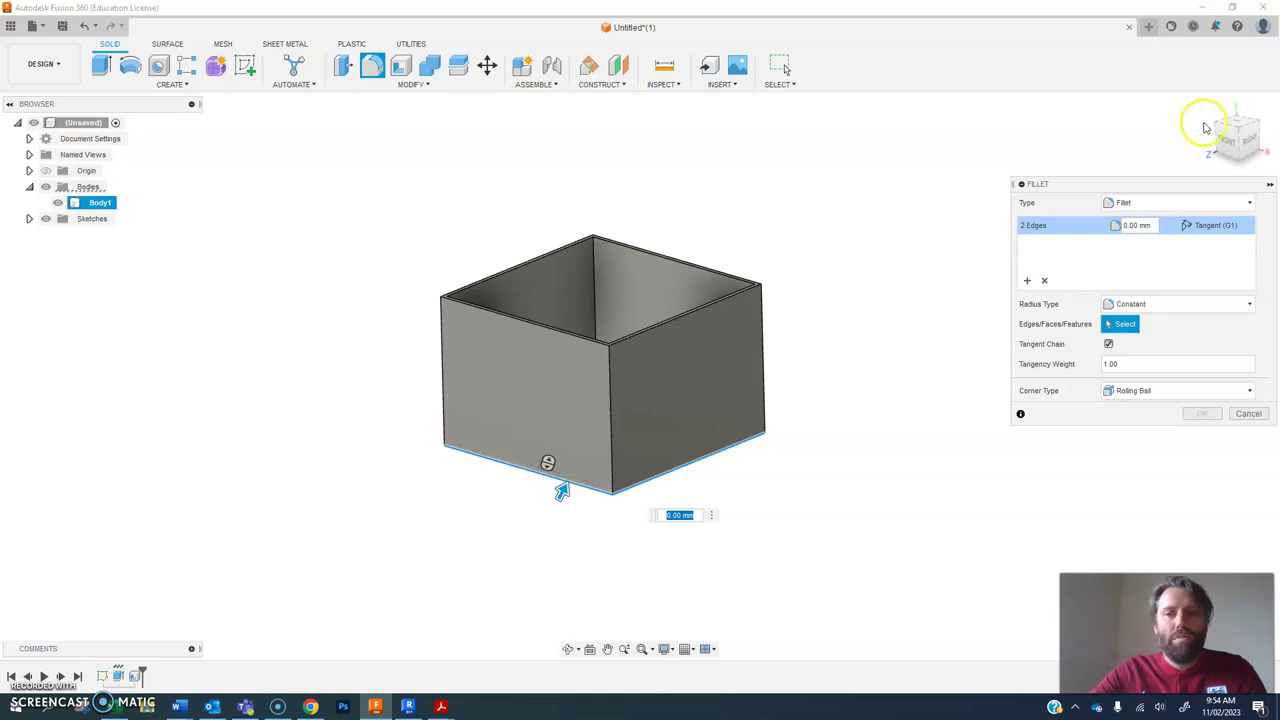
left_click_drag(1228, 140, 957, 277)
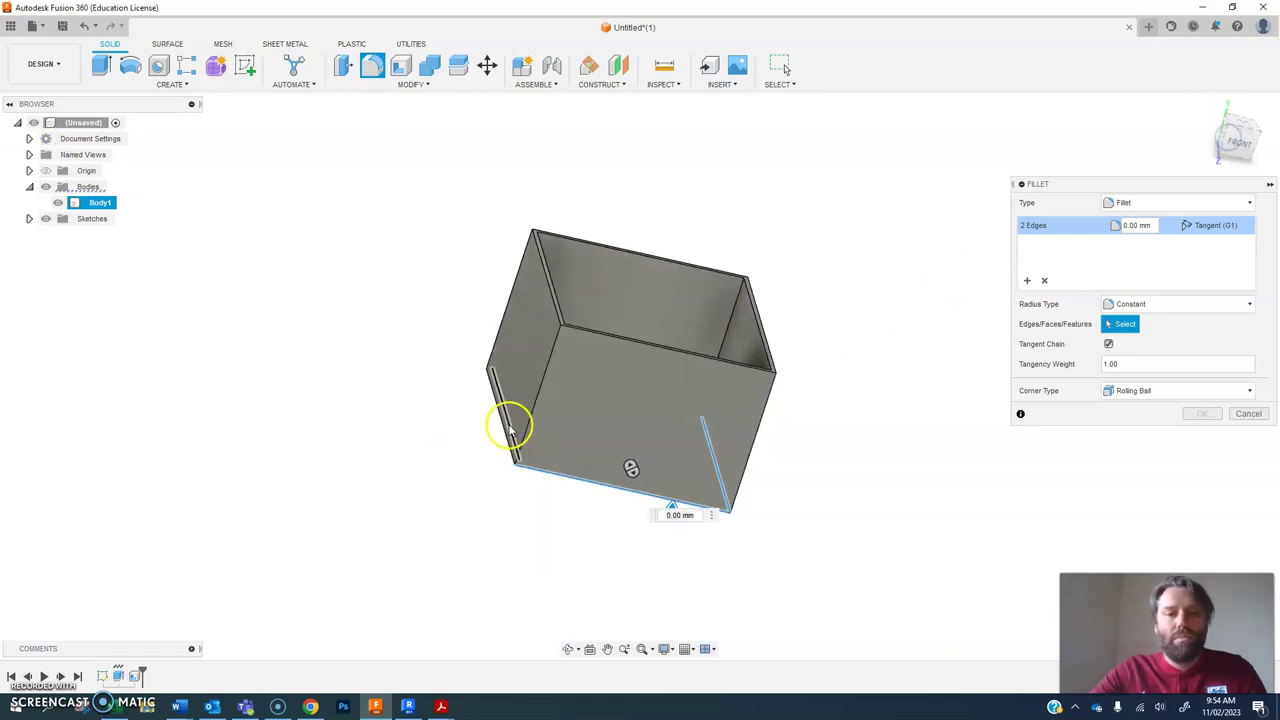
left_click(503, 428)
left_click_drag(1236, 140, 966, 120)
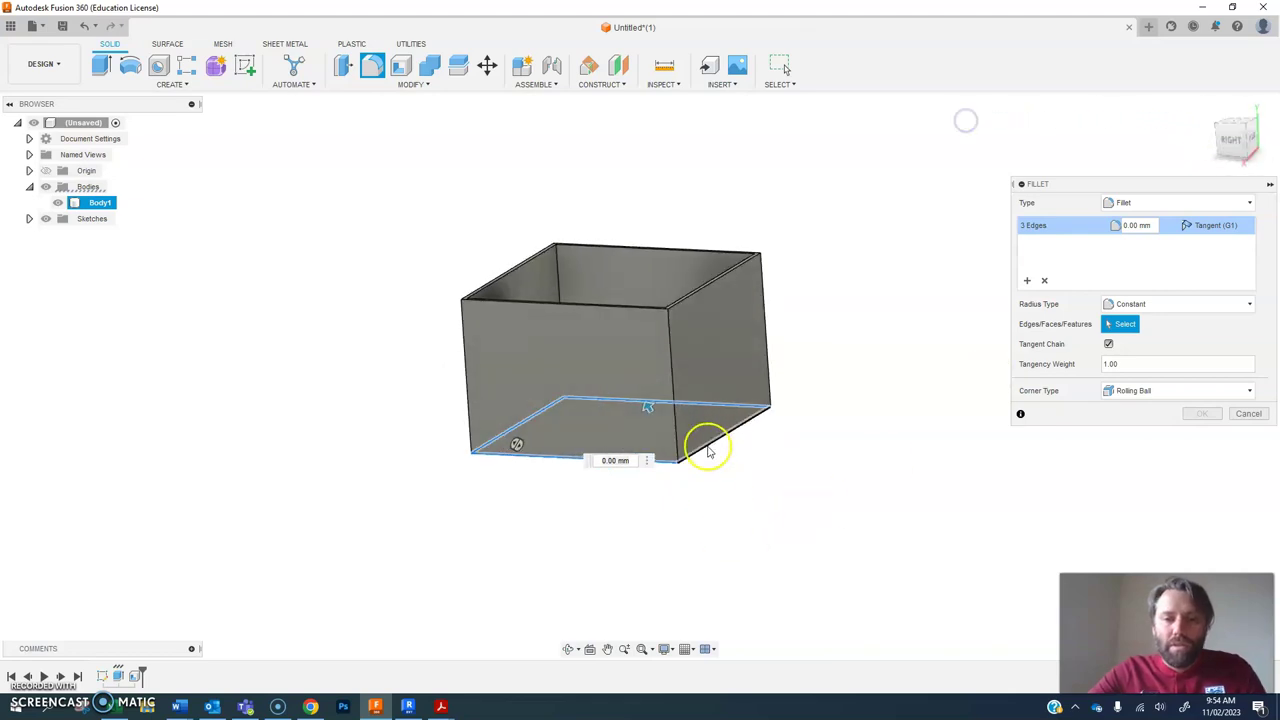
left_click(720, 447)
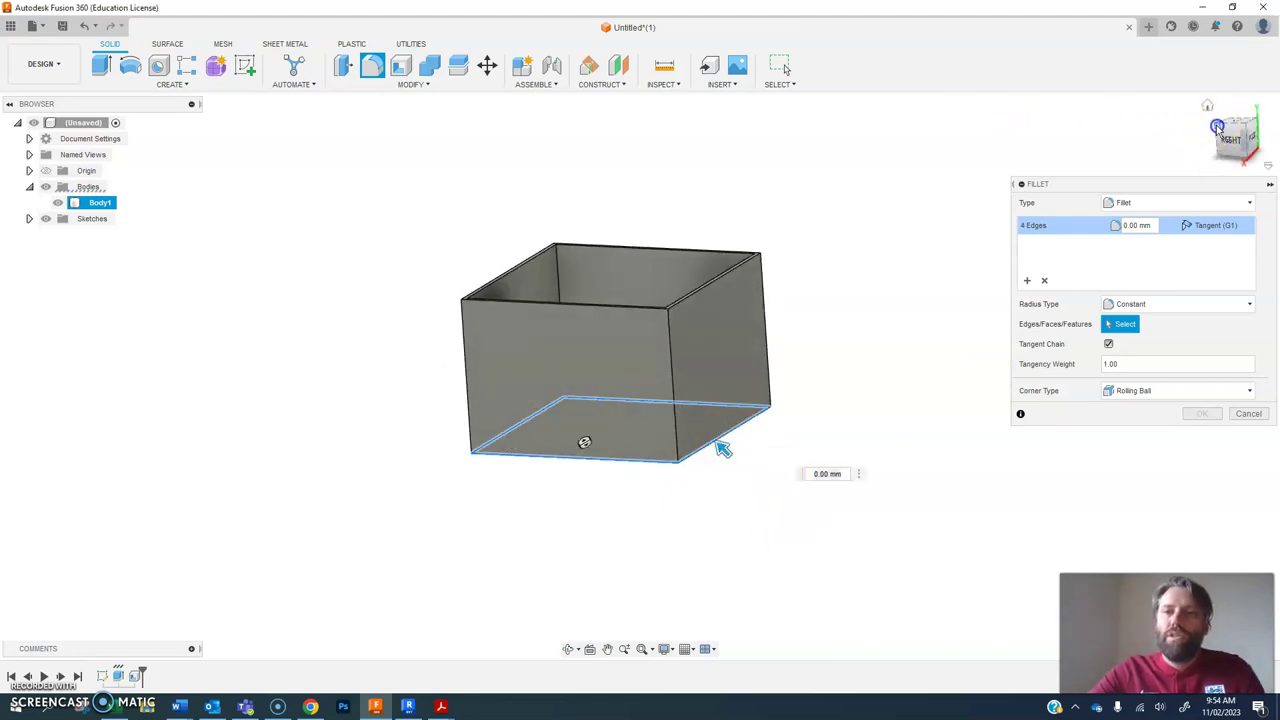
left_click_drag(1236, 136, 1214, 130)
left_click(952, 292)
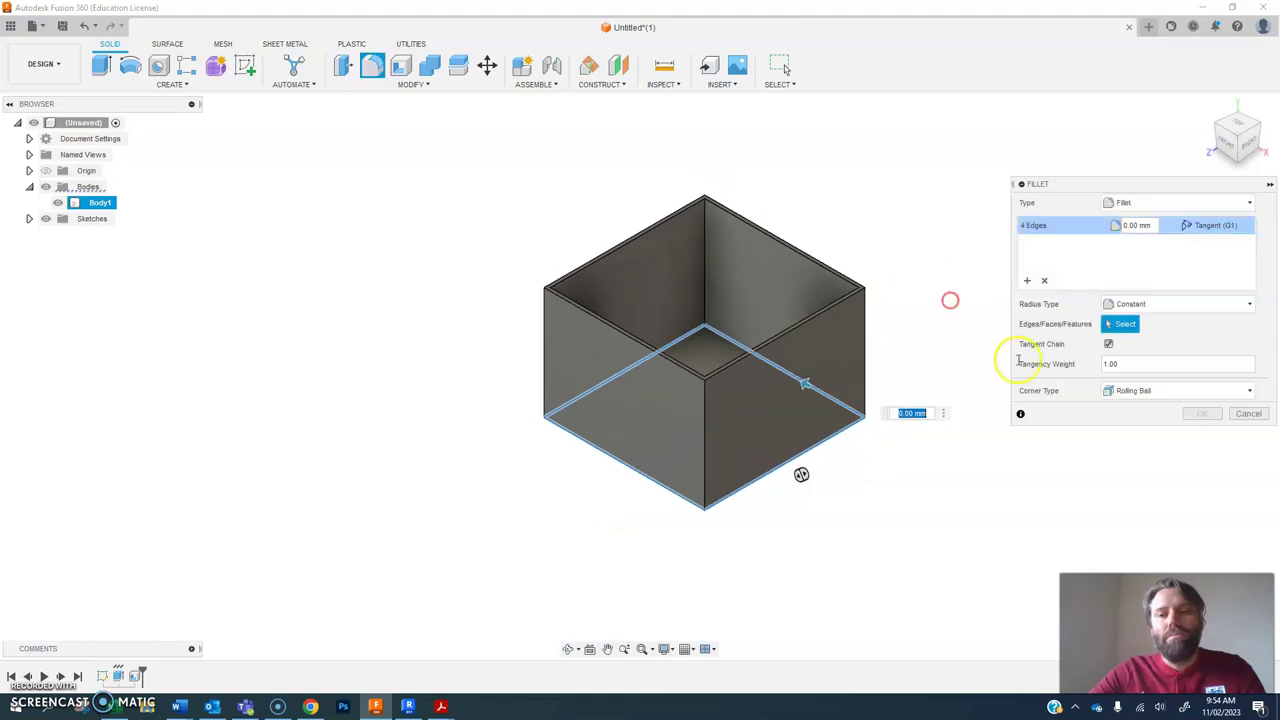
Set the fillet radius to 20 mm and check it from the Right view.
type("20")
key("Return")
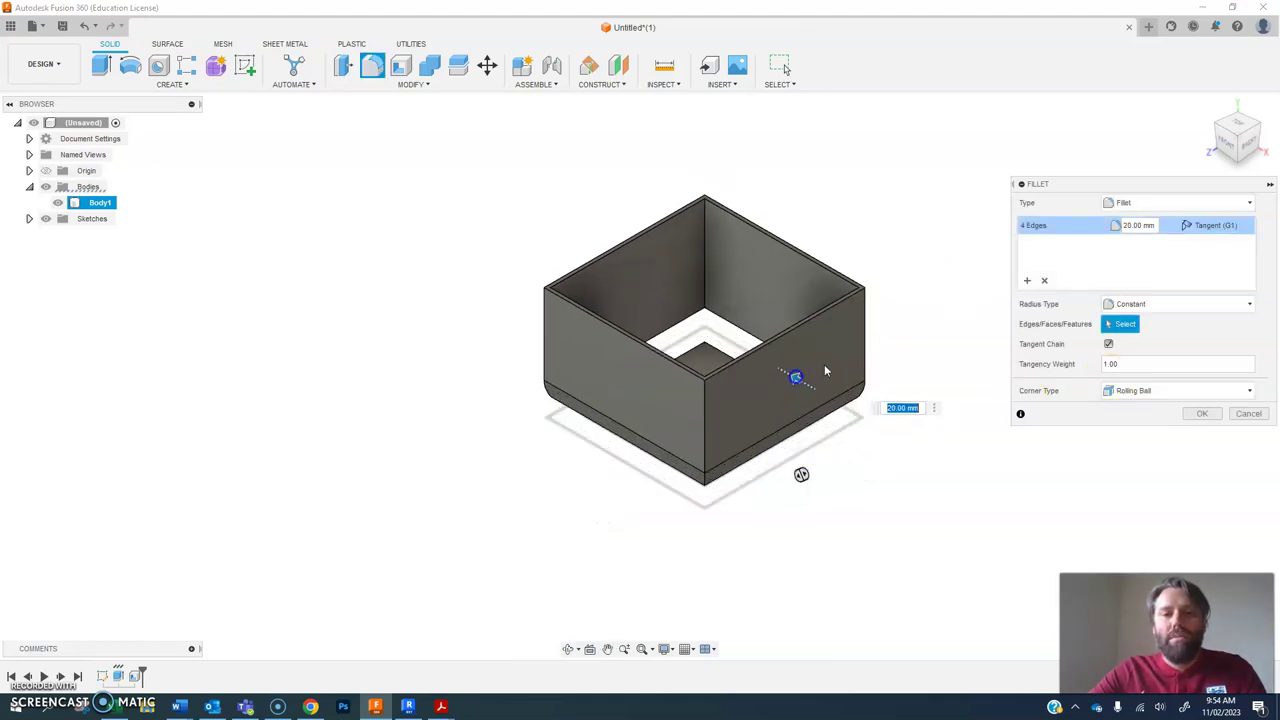
left_click(1214, 155)
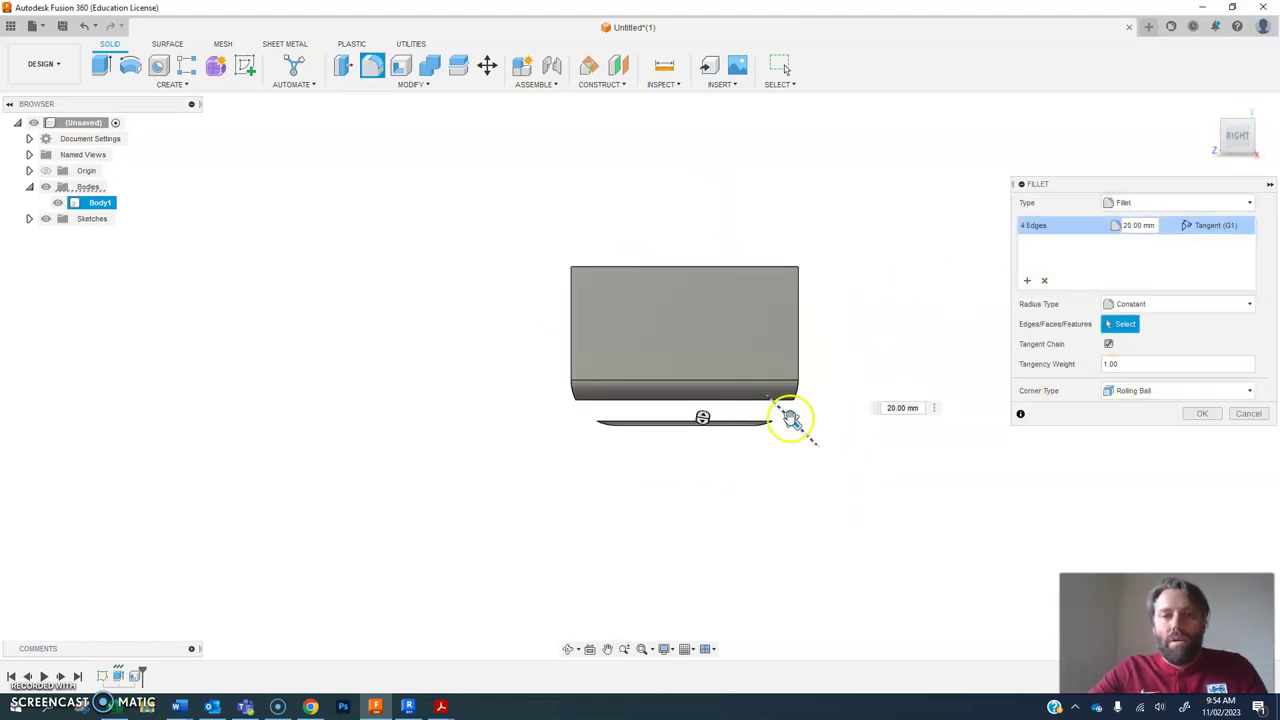
mouse_move(790, 418)
left_mouse_down()
mouse_move(809, 437)
mouse_move(777, 420)
left_mouse_up()
Try a 30 mm radius, then apply the bottom-edge fillet at 15 mm.
mouse_move(1230, 138)
left_mouse_down()
mouse_move(1242, 158)
mouse_move(1234, 197)
mouse_move(1203, 214)
mouse_move(1238, 165)
mouse_move(1247, 118)
mouse_move(1240, 138)
left_mouse_up()
left_click(1199, 415)
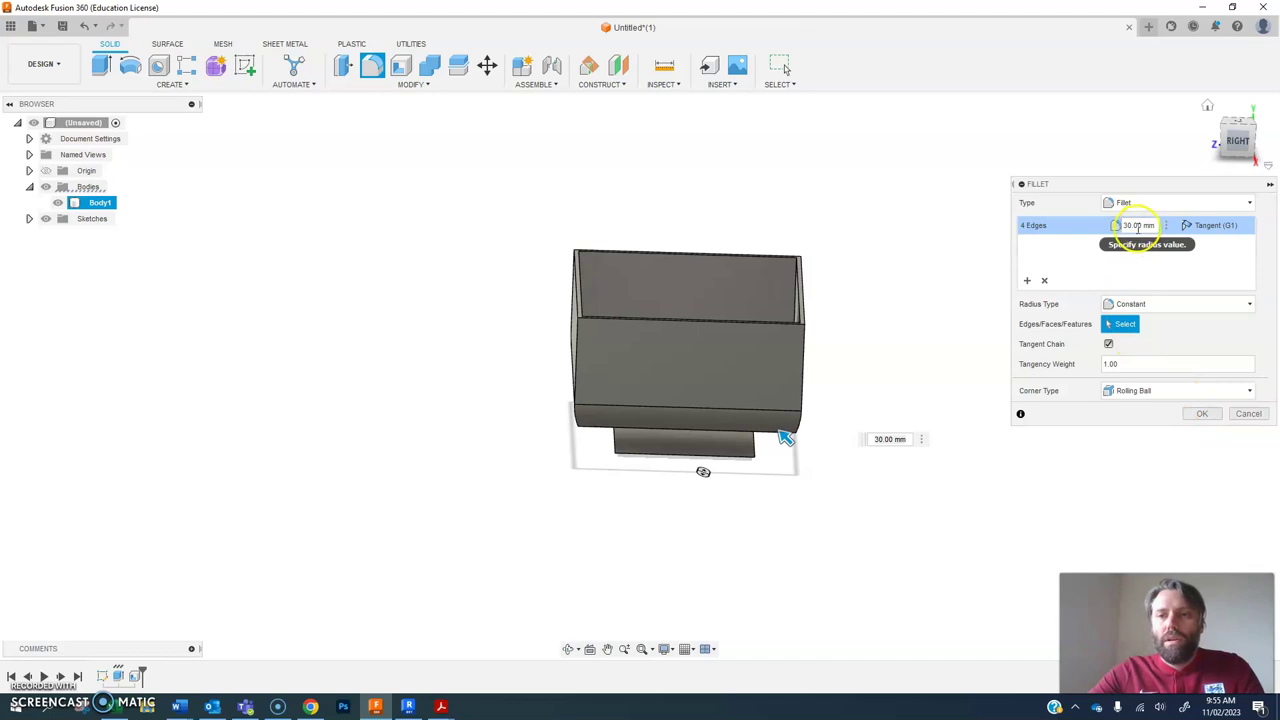
left_click(1141, 225)
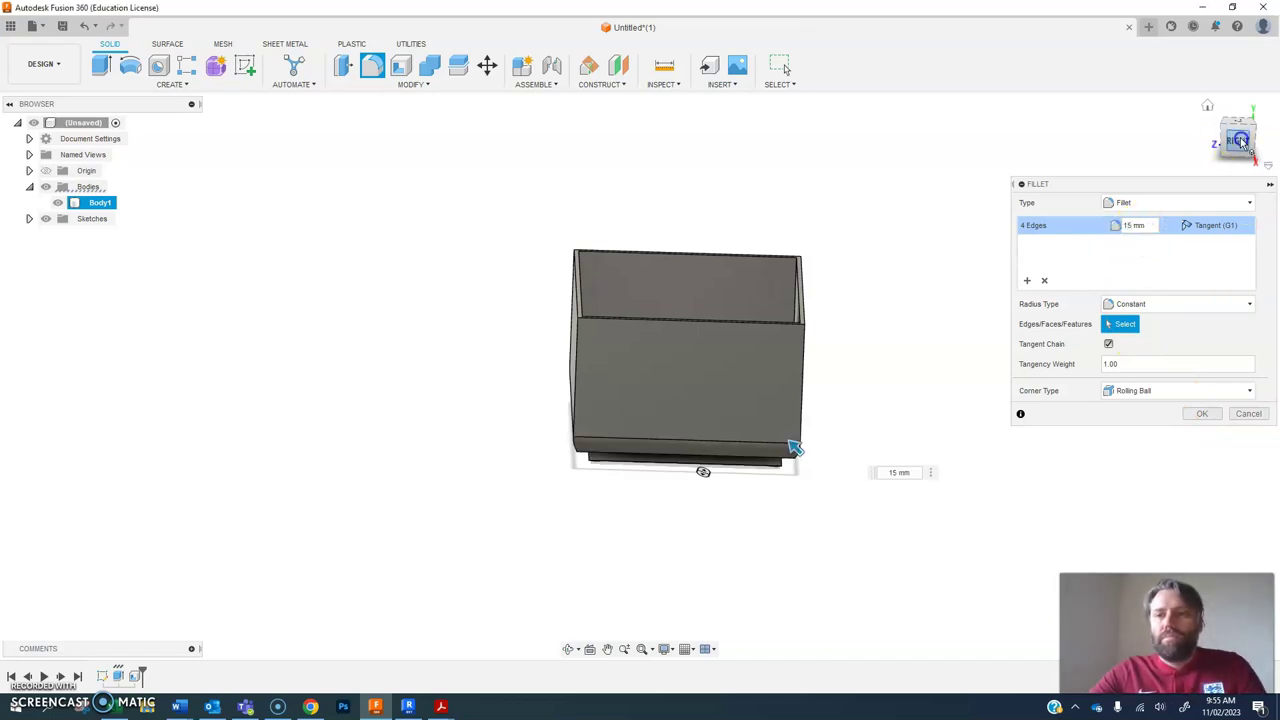
left_click(1201, 413)
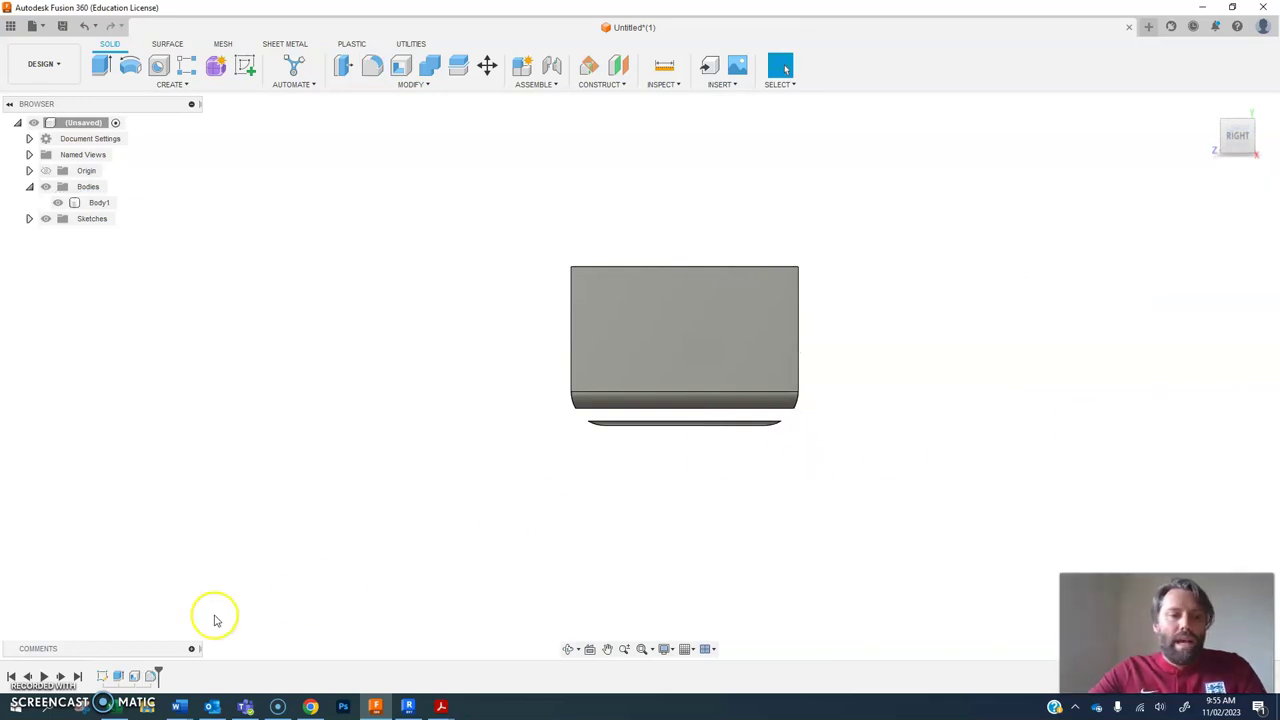
Select Fillet3 in the timeline, orbit into the box, and roll history back before Shell.
left_click(142, 677)
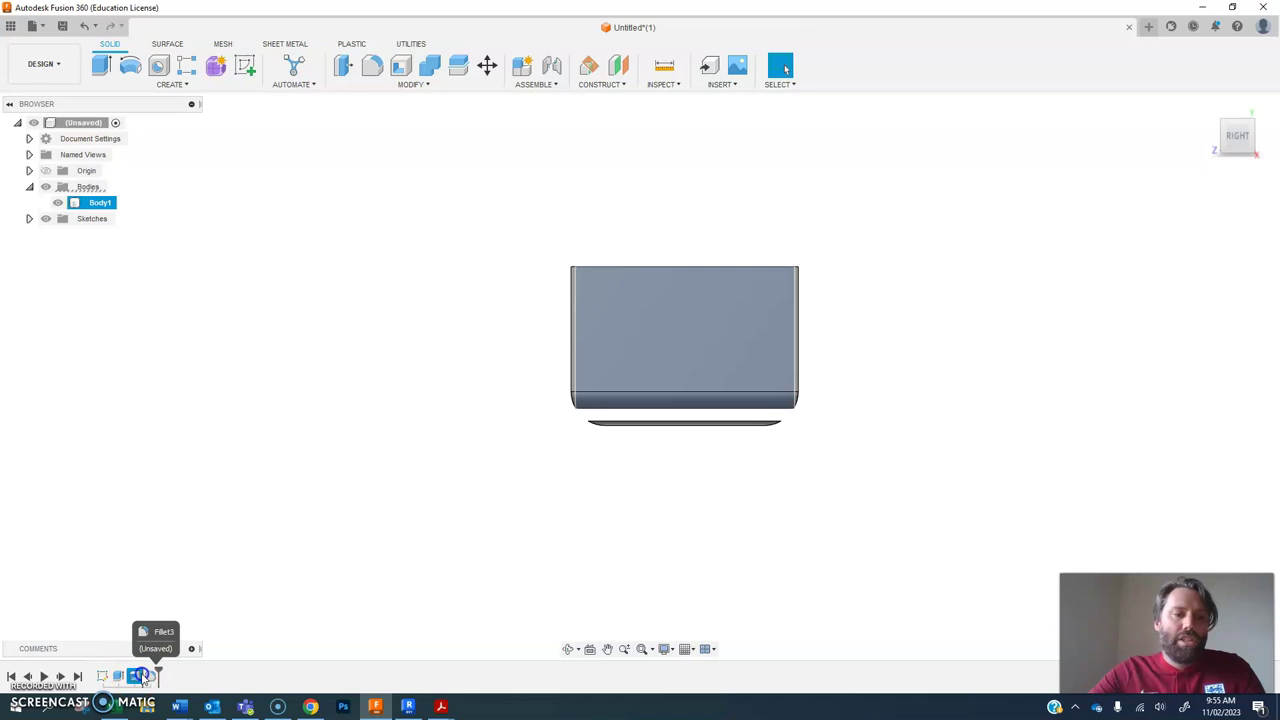
left_click(160, 679)
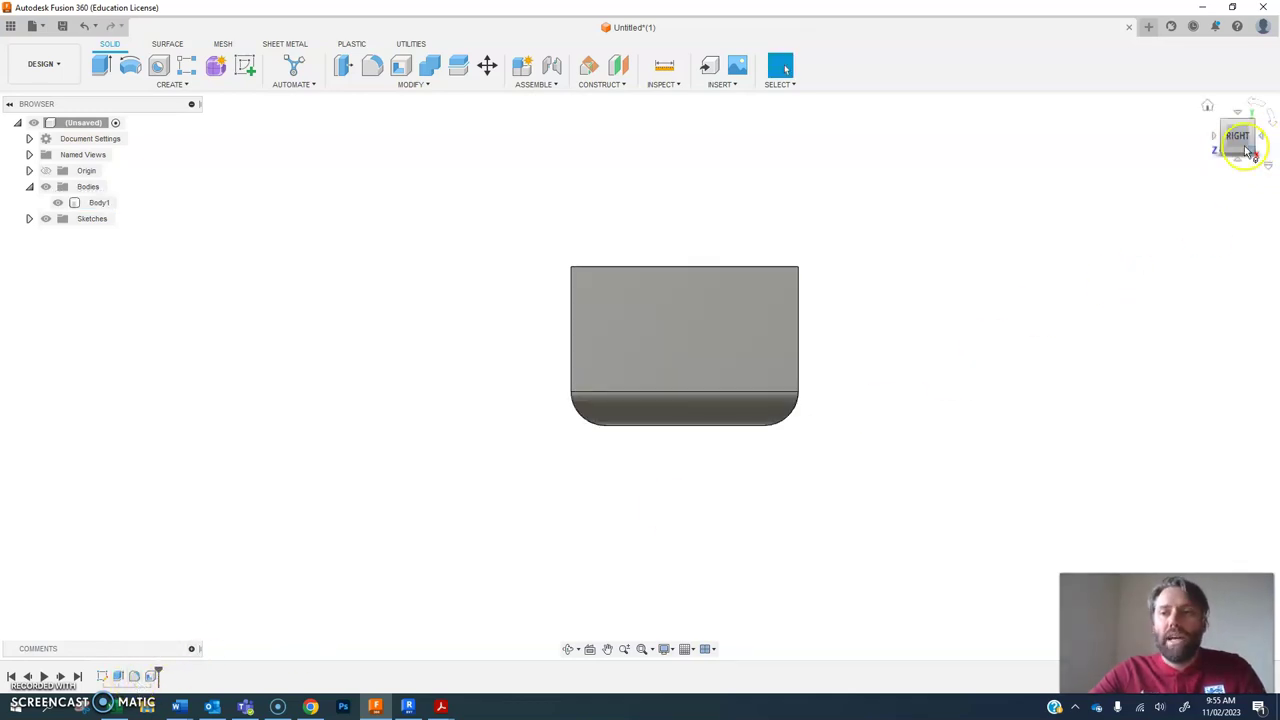
left_click_drag(1248, 150, 1256, 200)
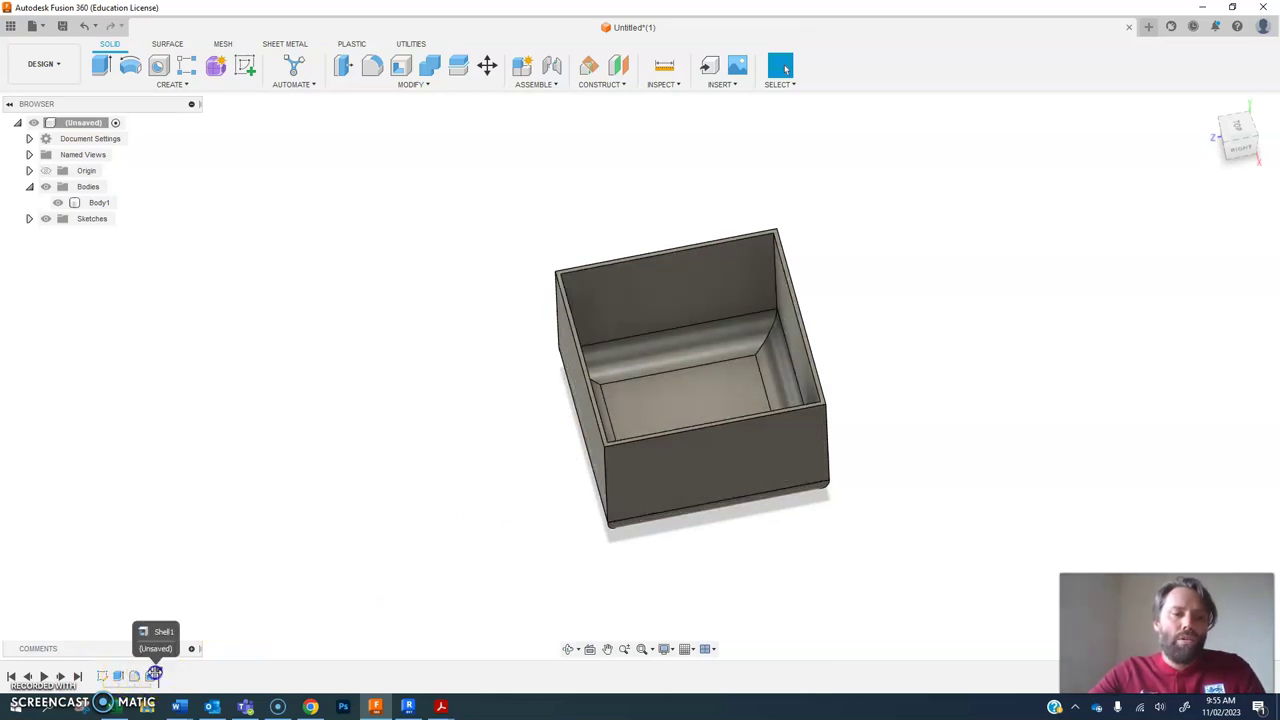
left_click_drag(155, 676, 142, 676)
Fillet the four vertical corner edges at 15 mm, then move the timeline forward past Shell.
left_click_drag(1237, 134, 1258, 108)
left_click(371, 65)
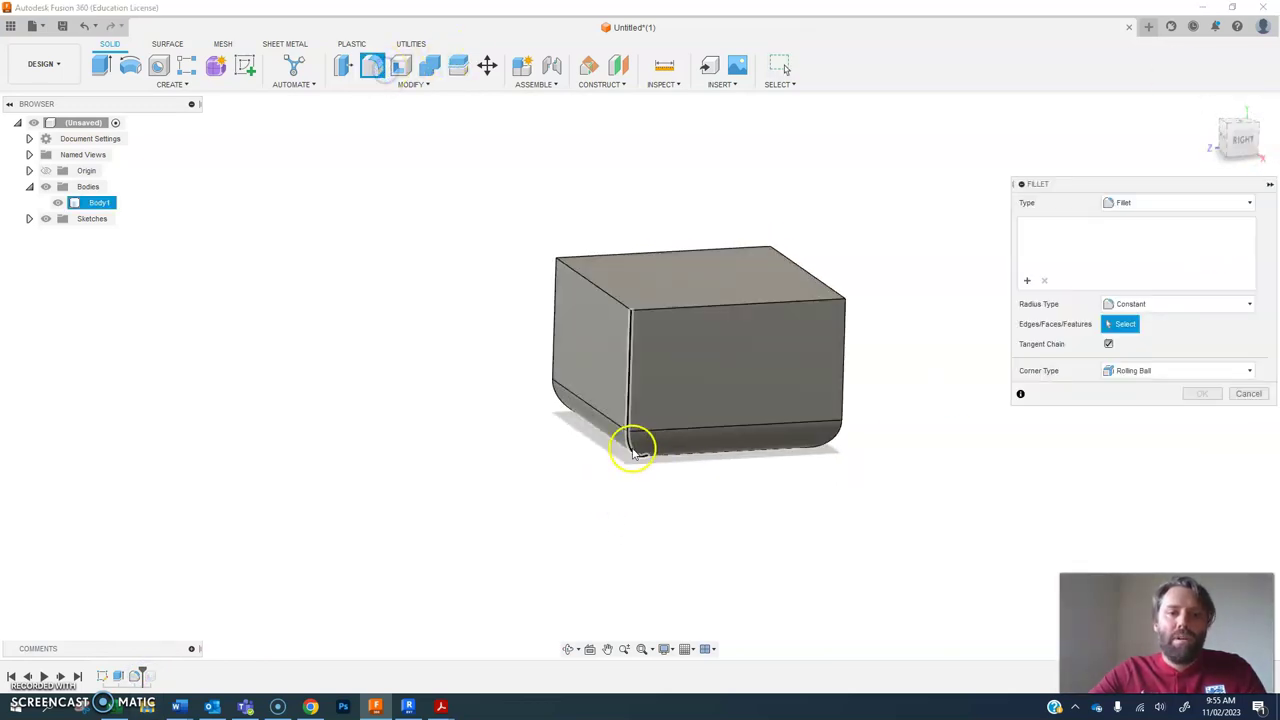
left_click(627, 448)
left_click(556, 323)
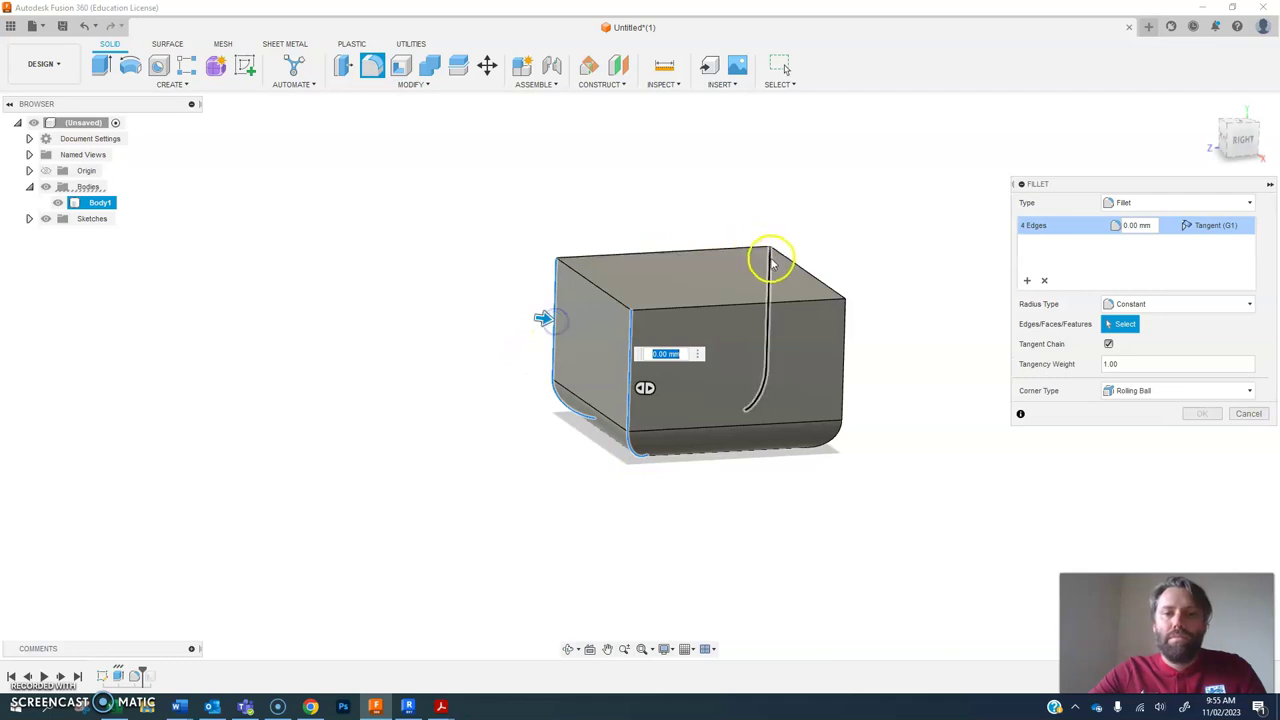
left_click(772, 262)
left_click(855, 357)
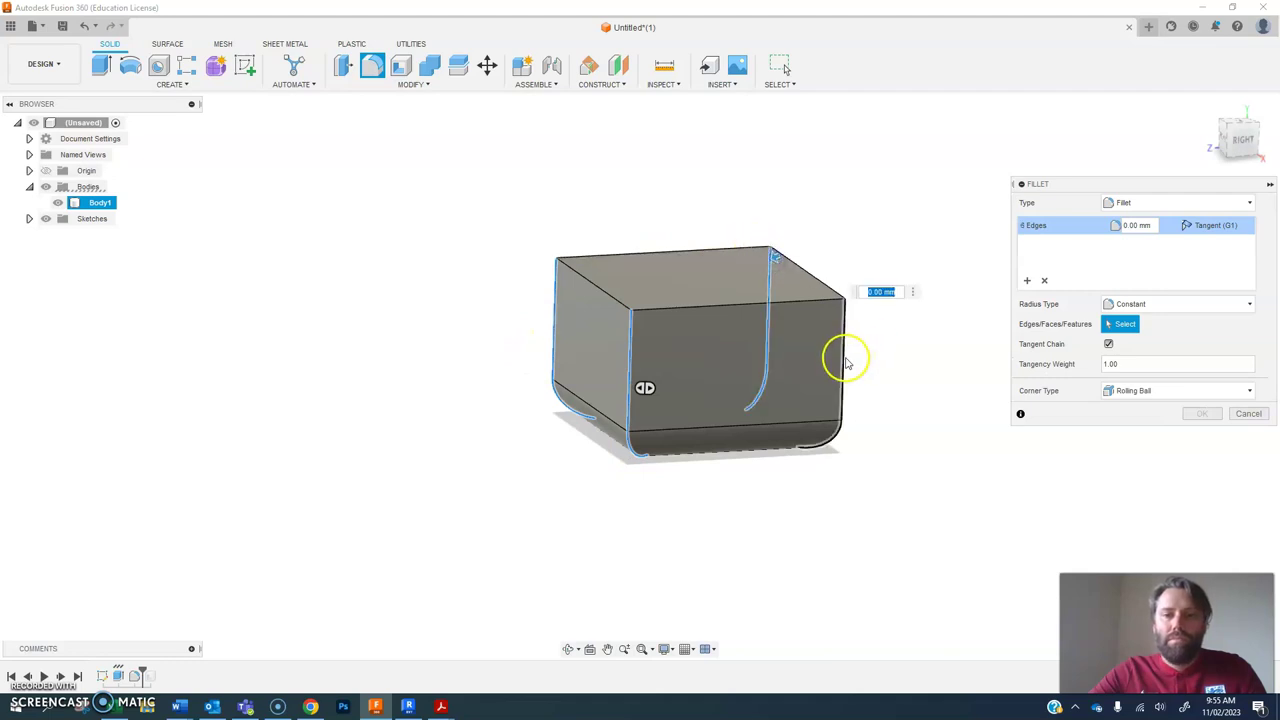
left_click(921, 396)
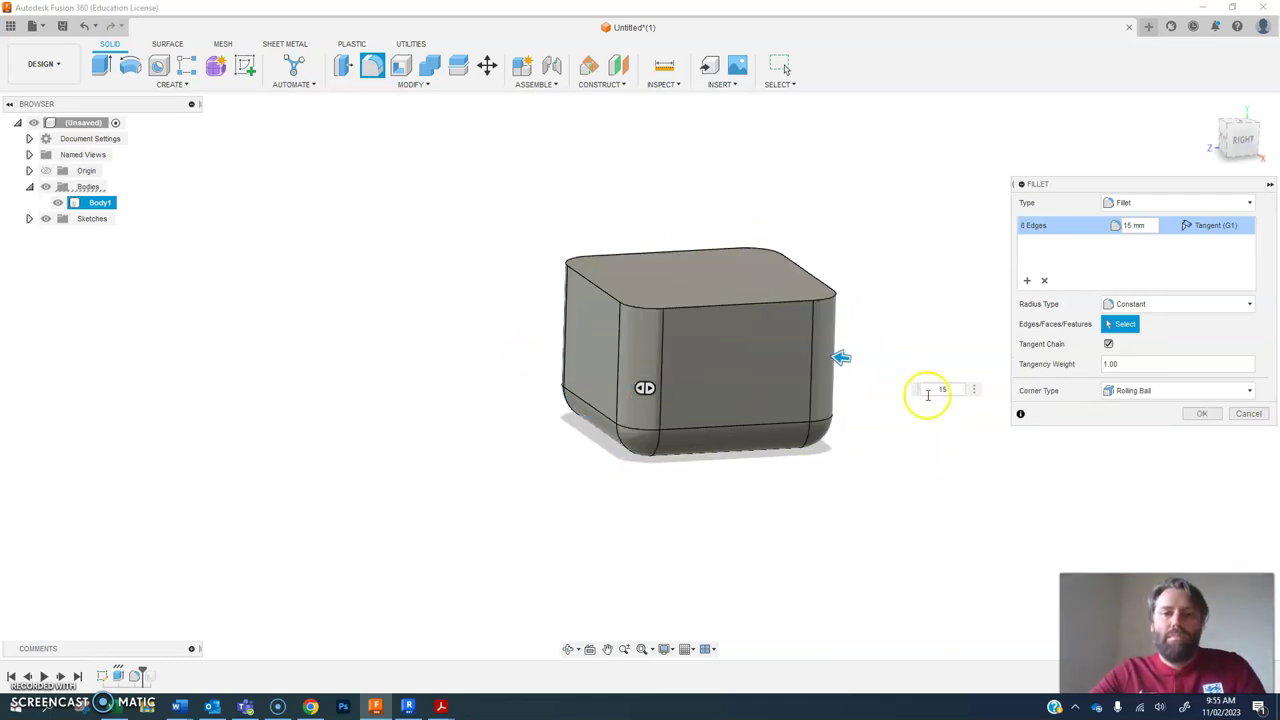
left_click(1186, 413)
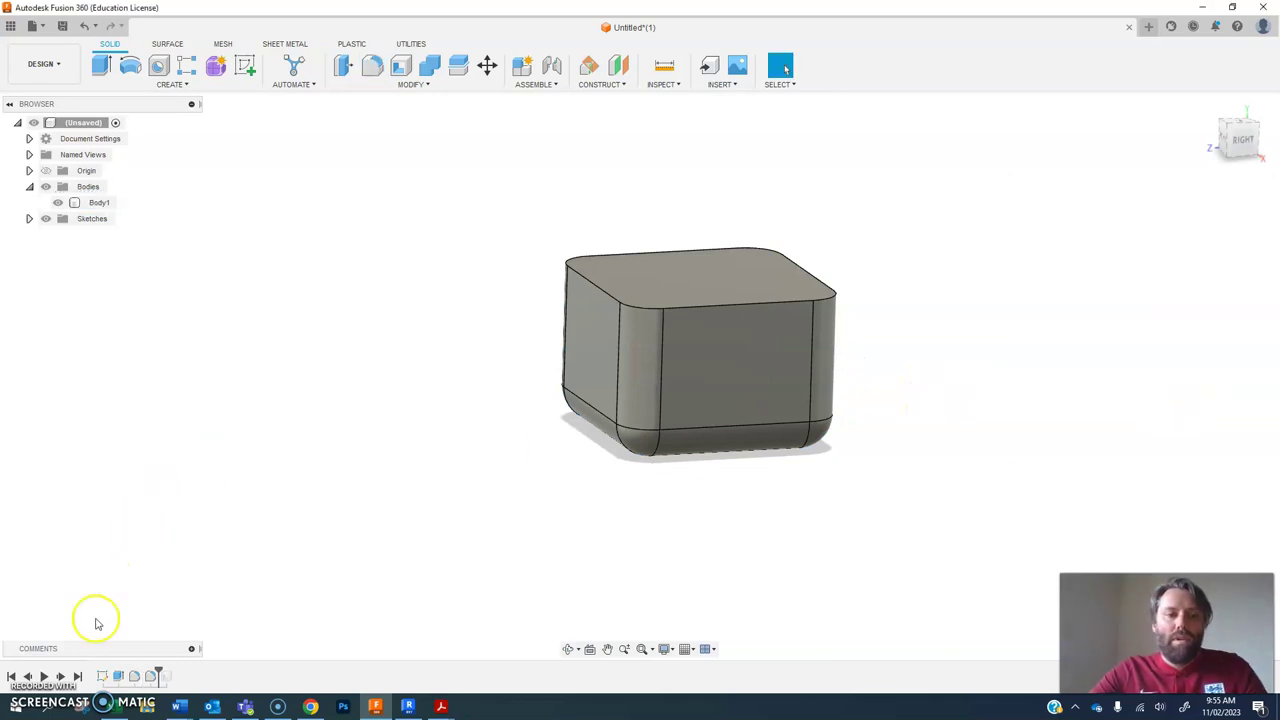
left_click(60, 677)
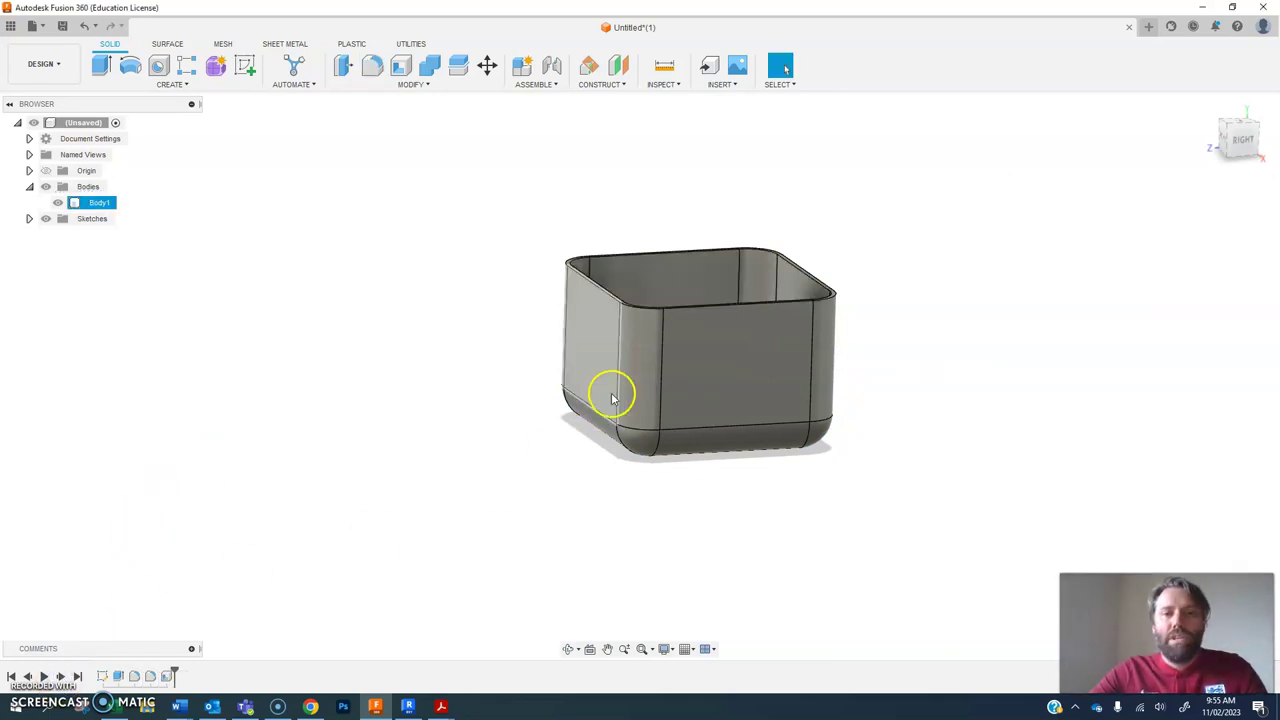
left_click_drag(1234, 134, 1230, 160)
left_click(118, 677)
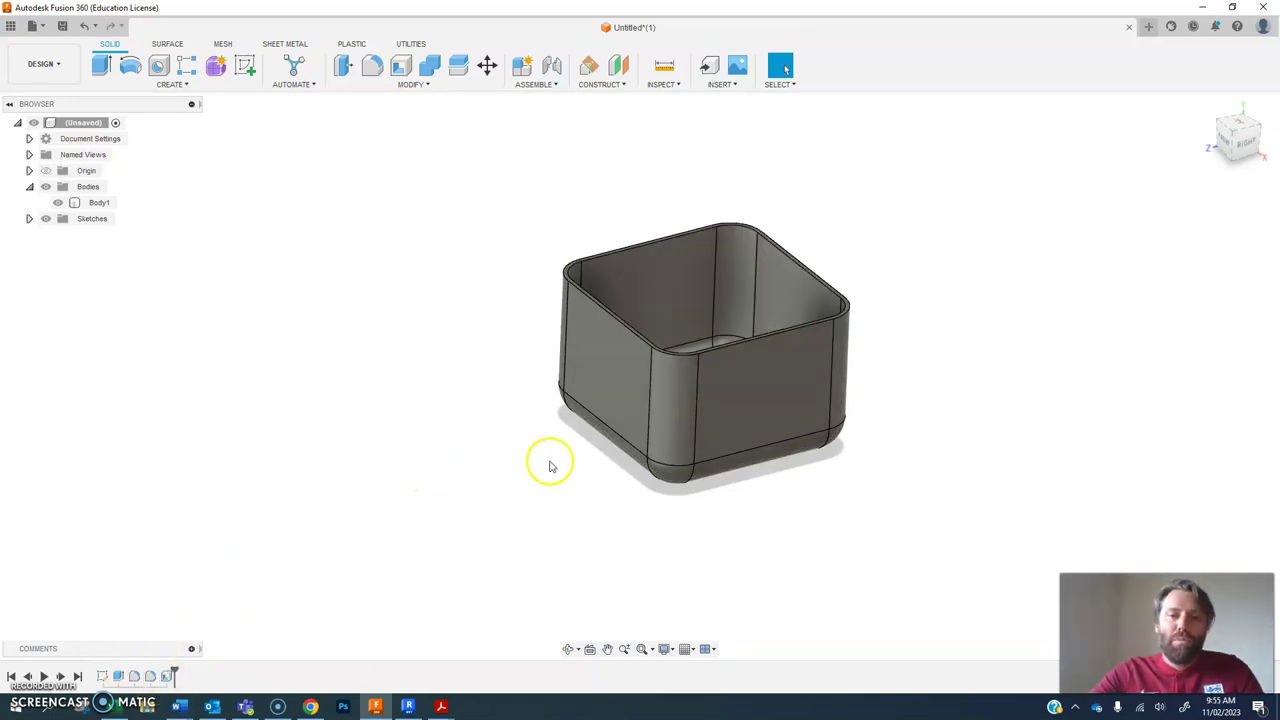
left_click(740, 366)
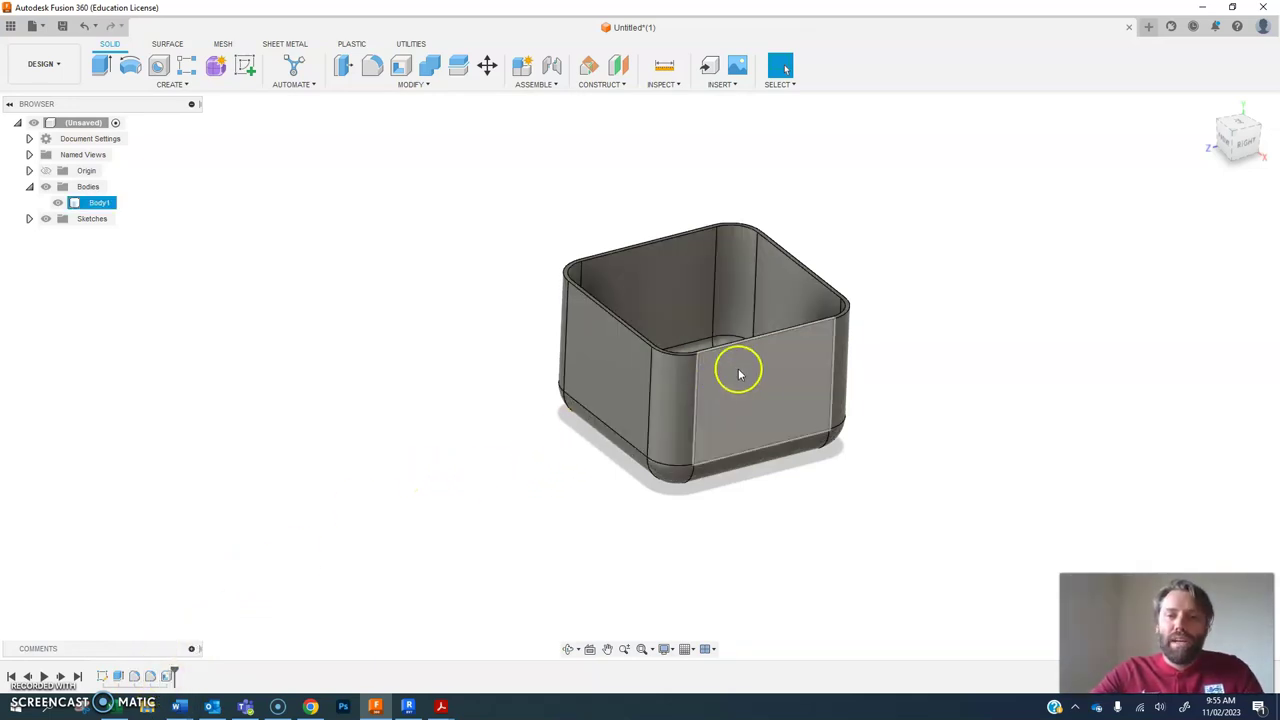
In Sketch1, change the rectangle's 100 mm dimension to 200 mm and finish the sketch.
double_click(103, 677)
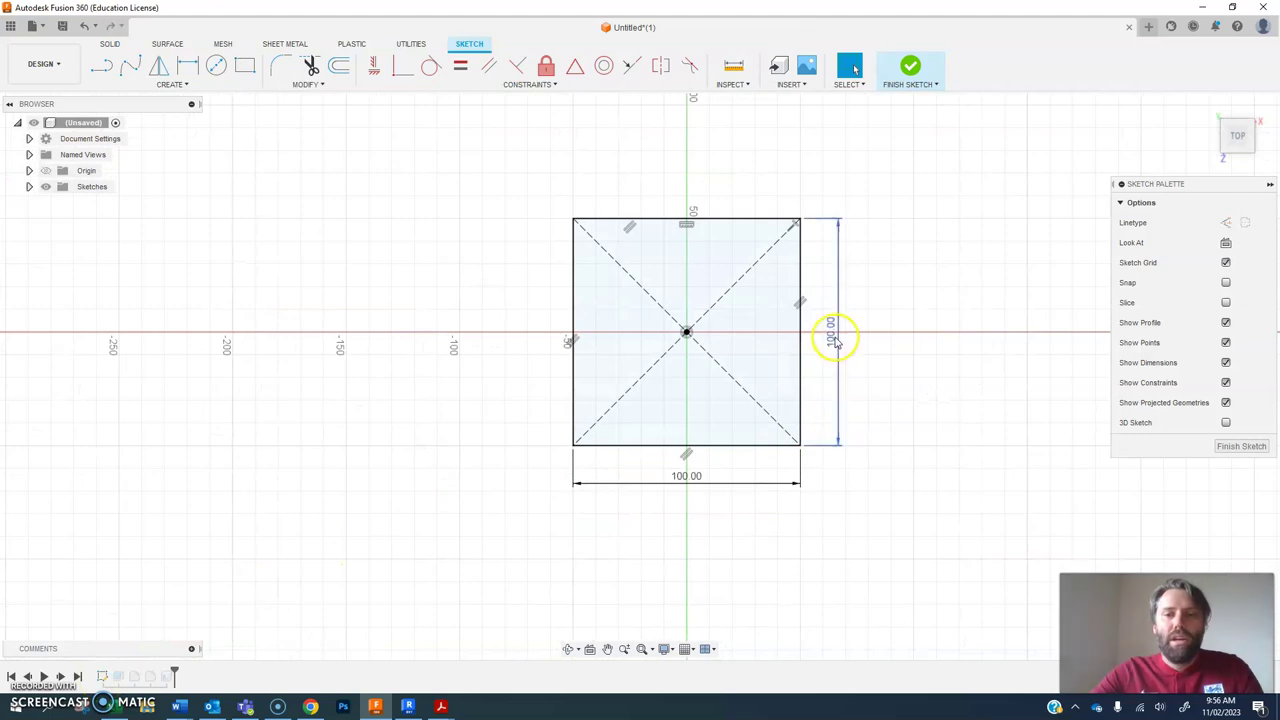
double_click(833, 331)
key("Return")
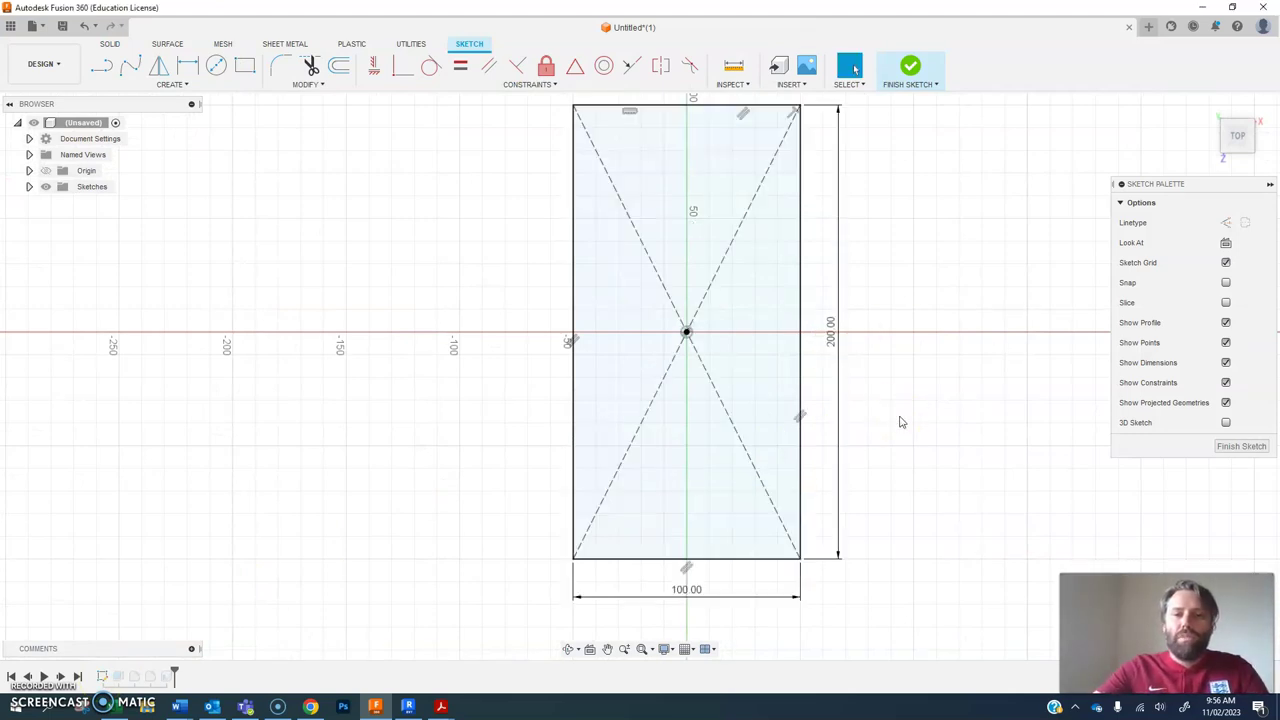
scroll(686, 330, "down", 2)
left_click(733, 66)
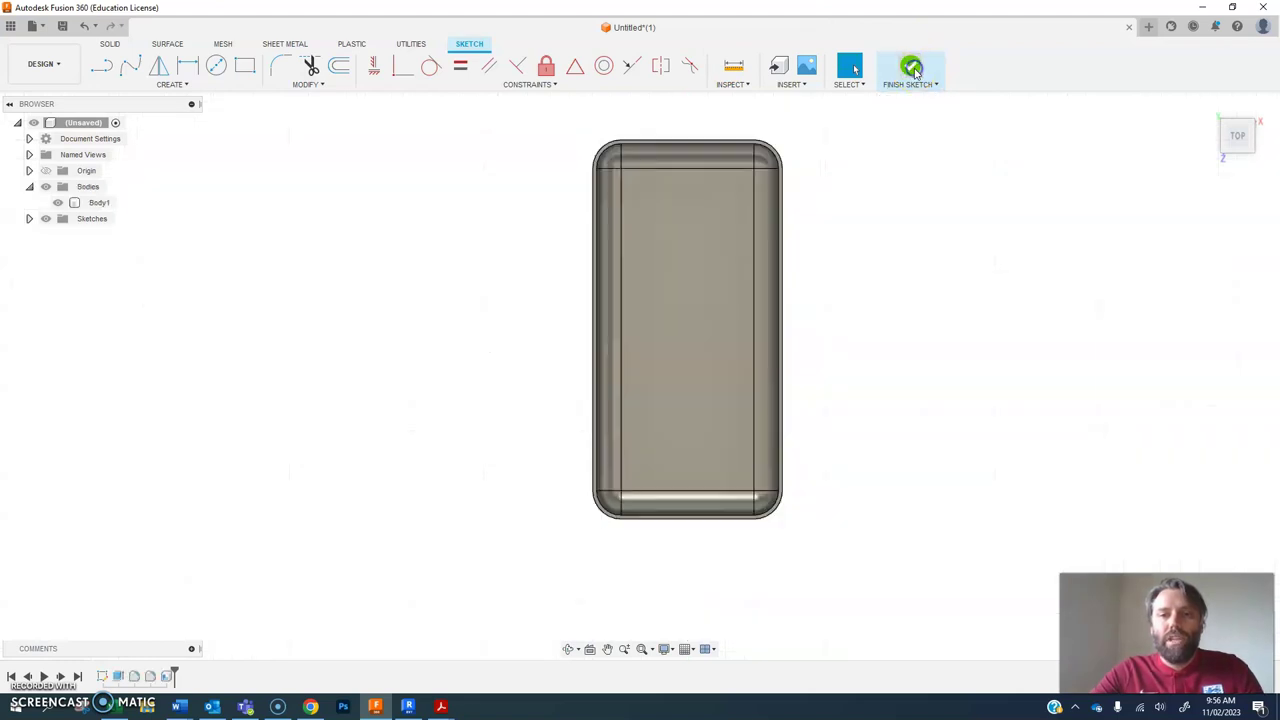
left_click(914, 68)
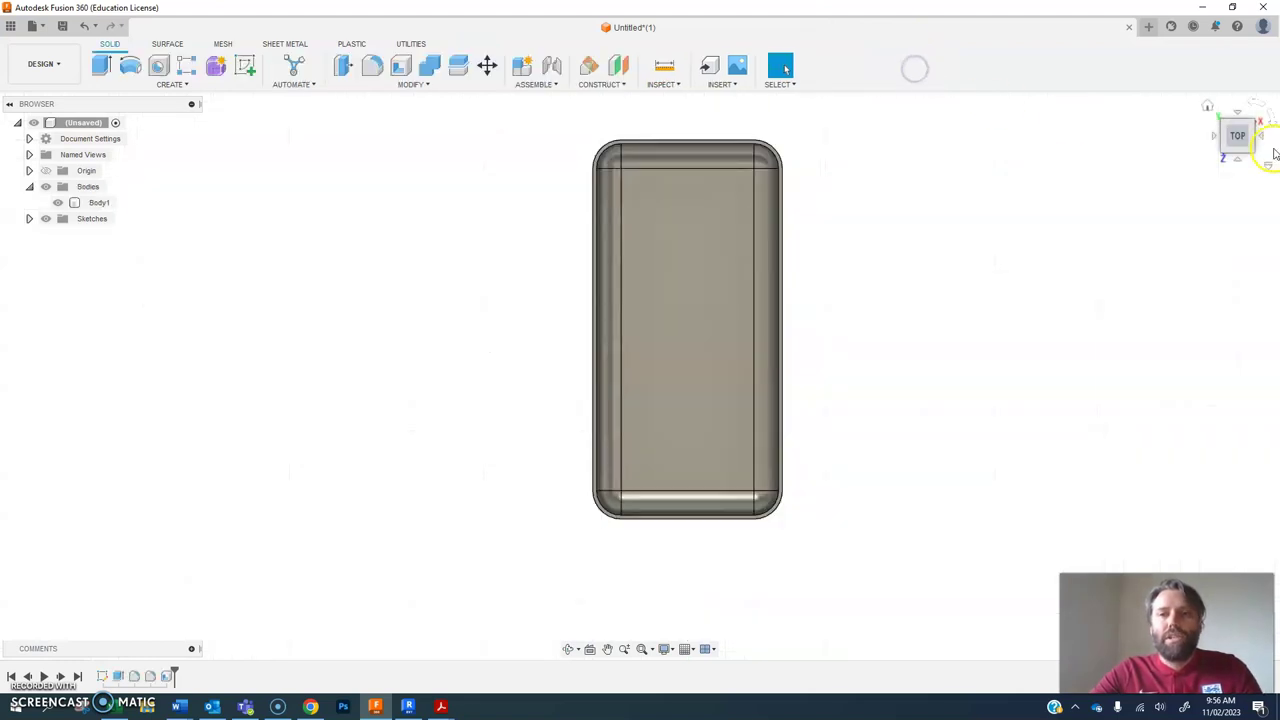
mouse_move(1236, 134)
left_mouse_down()
mouse_move(1235, 86)
mouse_move(1191, 63)
mouse_move(1143, 149)
mouse_move(1175, 84)
left_mouse_up()
left_click(245, 708)
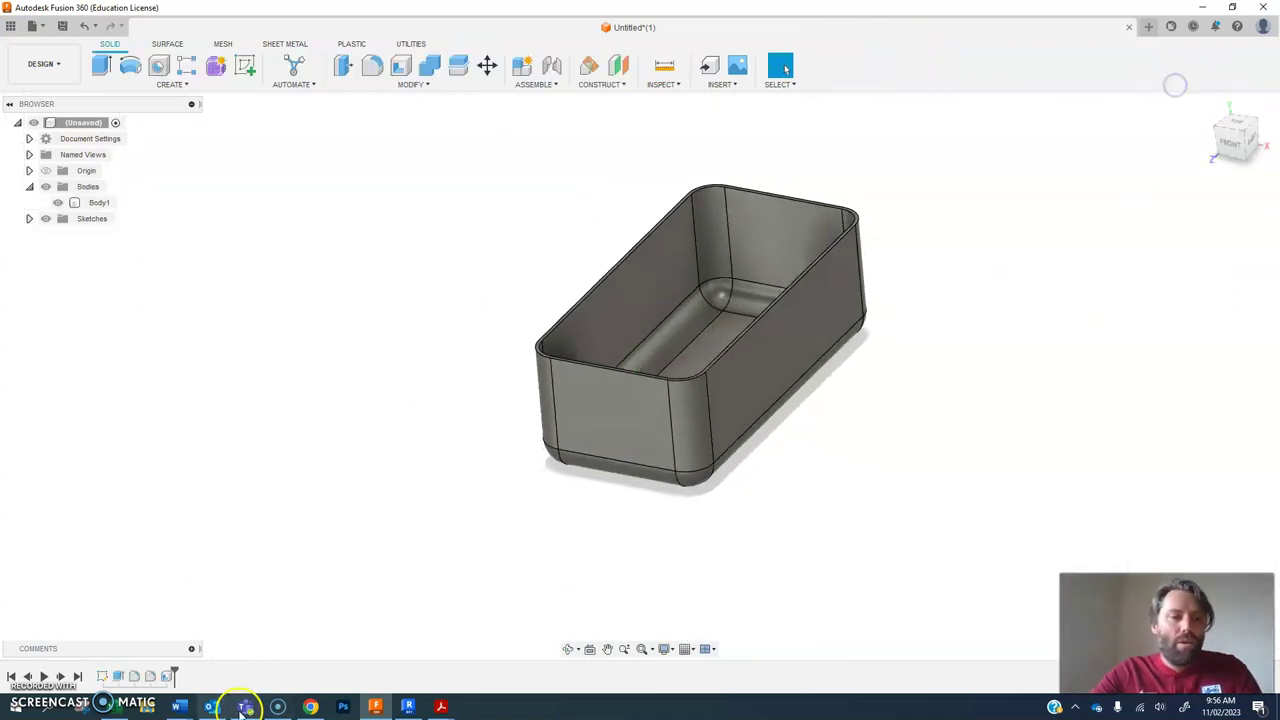
Change the Extrude height from 70 mm to 50 mm, then review the bottom fillet unchanged.
double_click(118, 677)
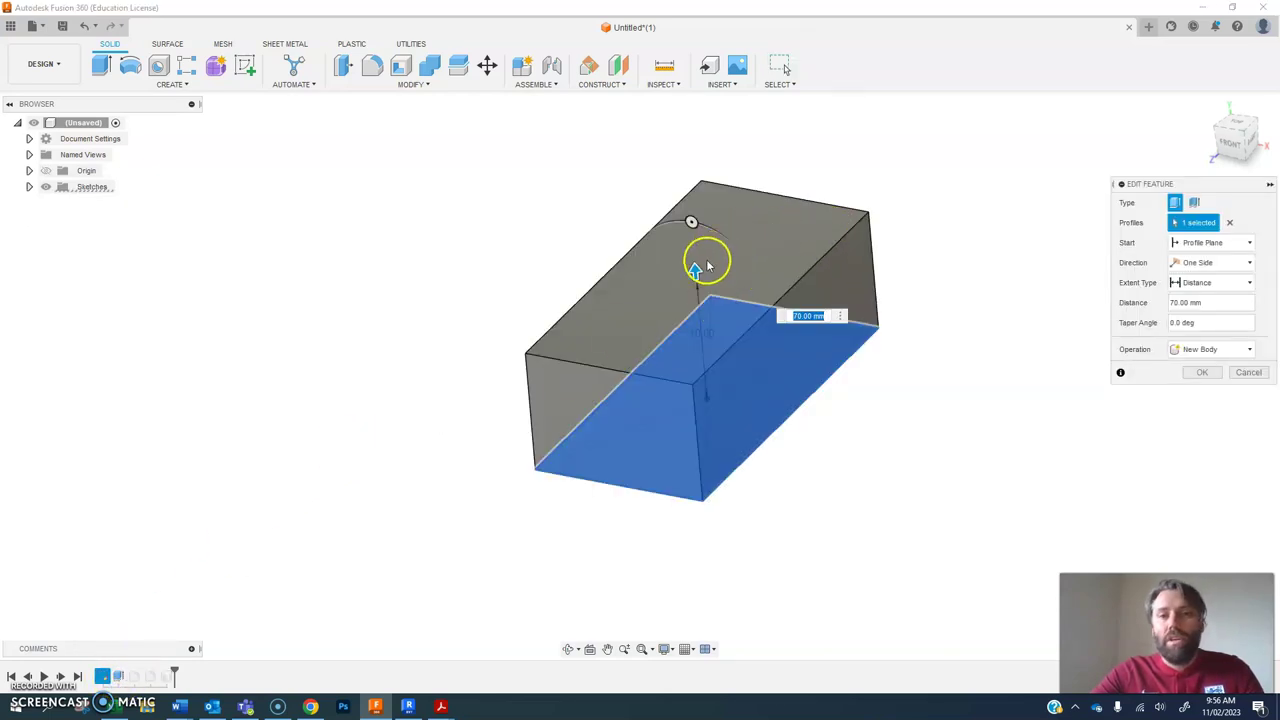
left_click_drag(693, 270, 703, 305)
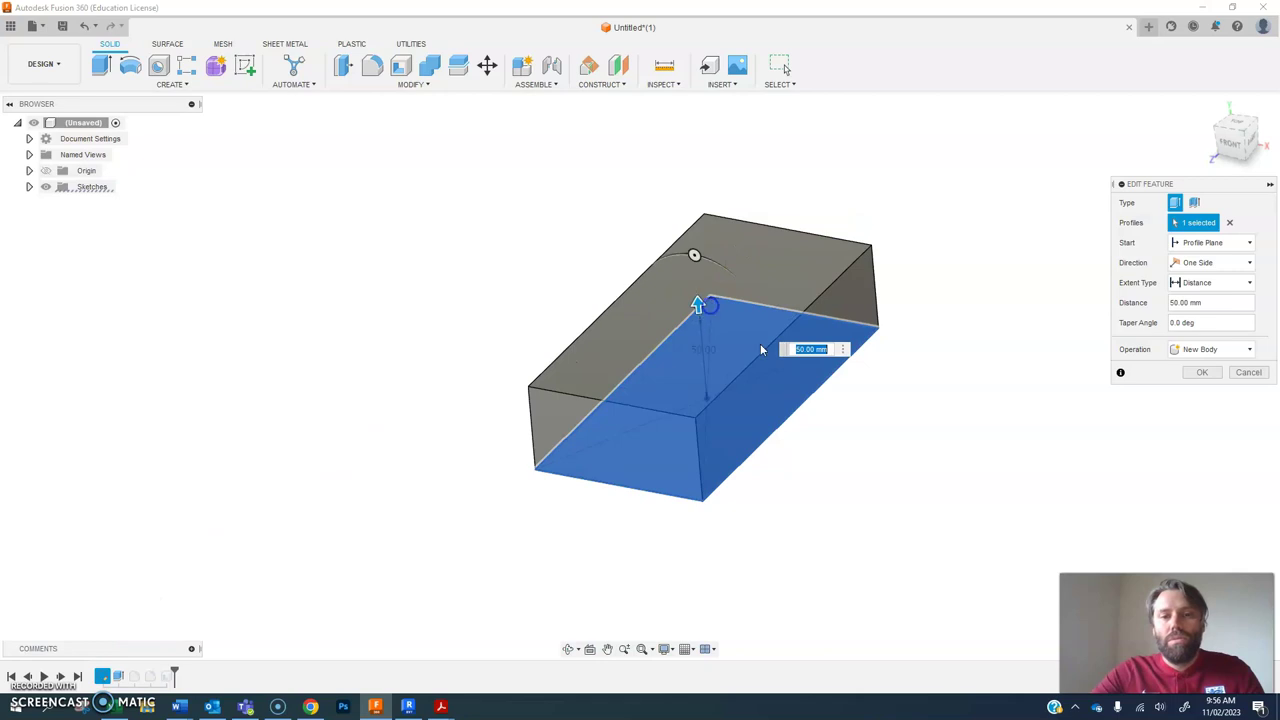
left_click(1191, 374)
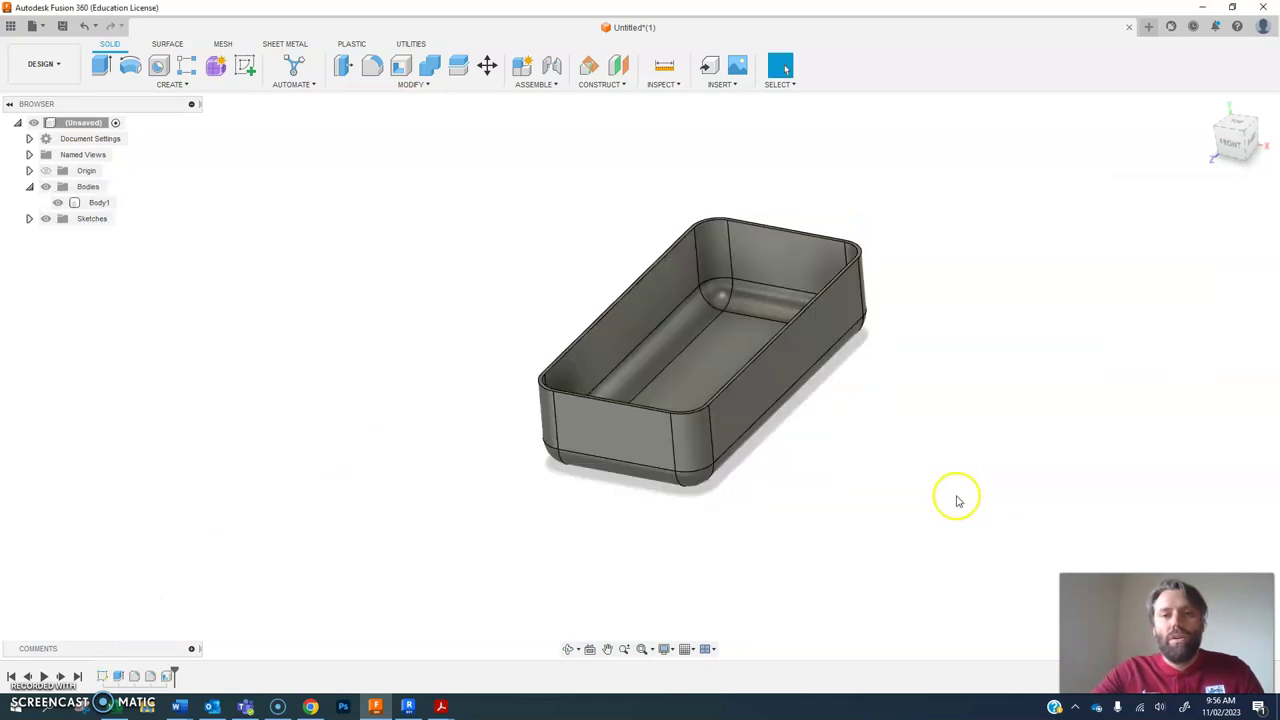
double_click(136, 677)
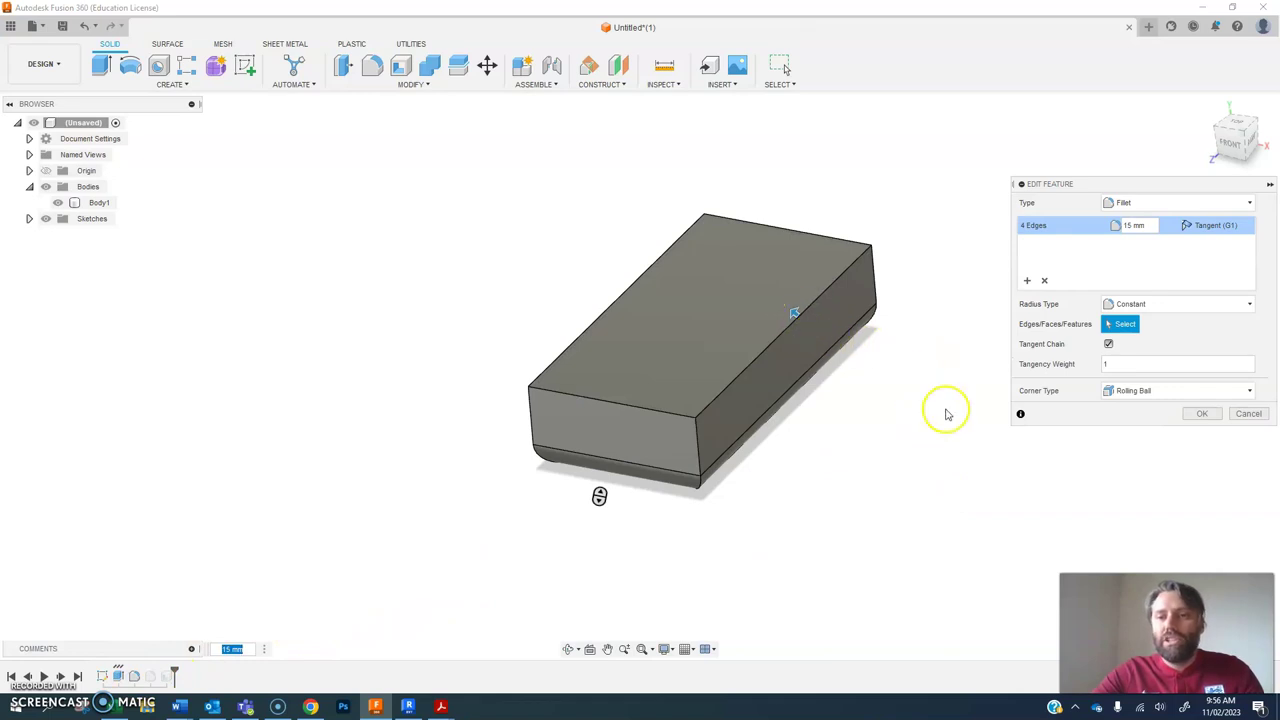
key("Return")
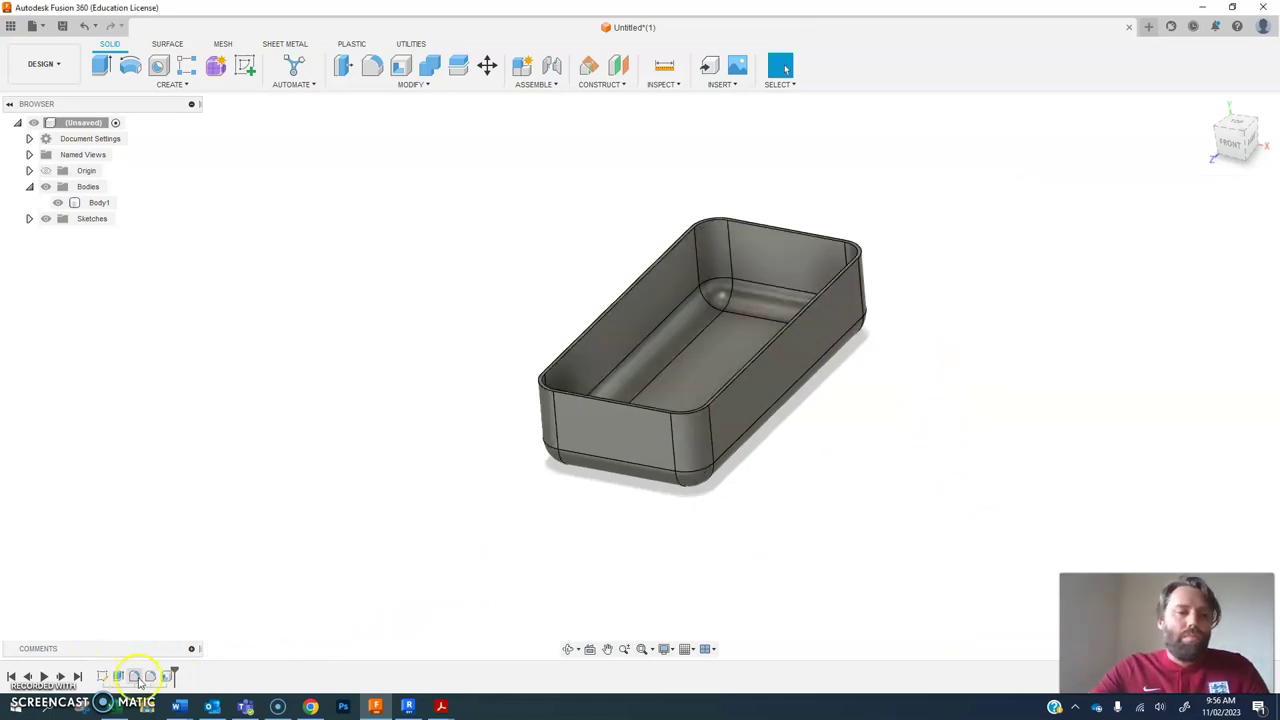